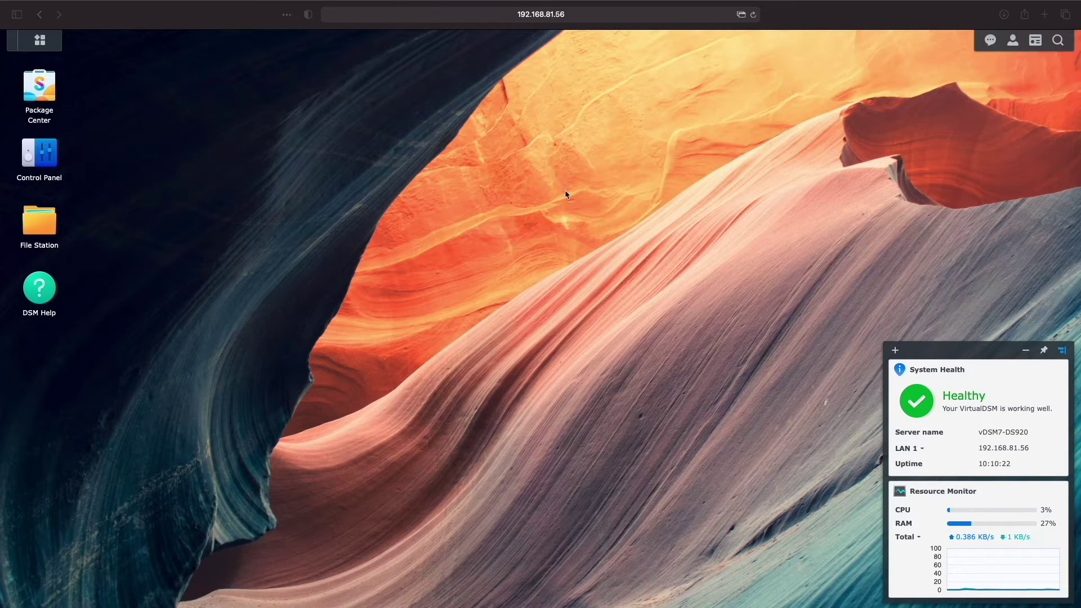
Add a Synology DDNS entry for hostname datechtips-wg, test the connection, and save it.
click(47, 163)
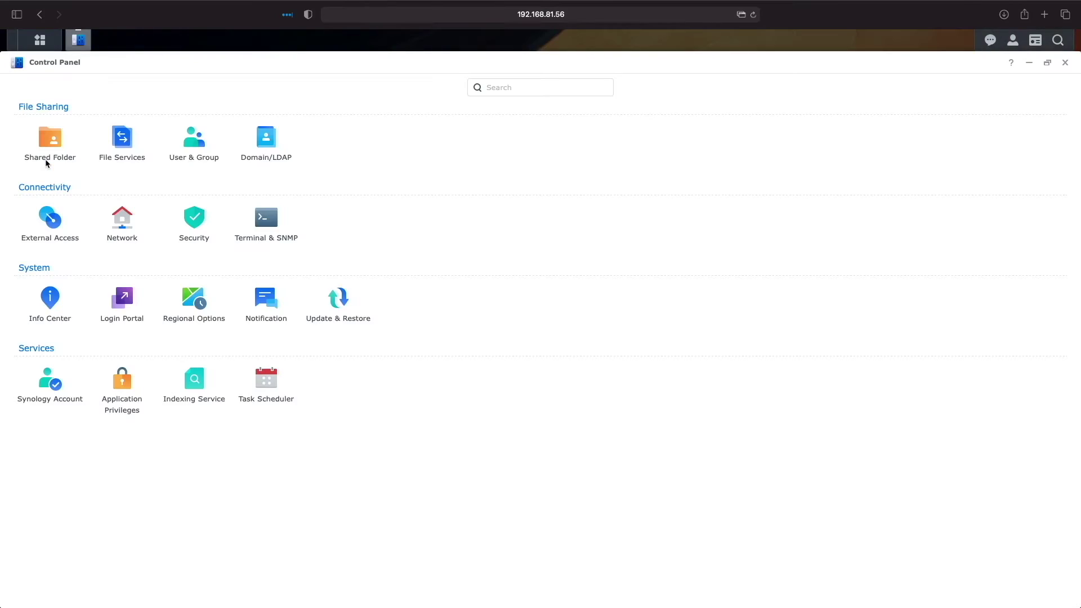
click(57, 221)
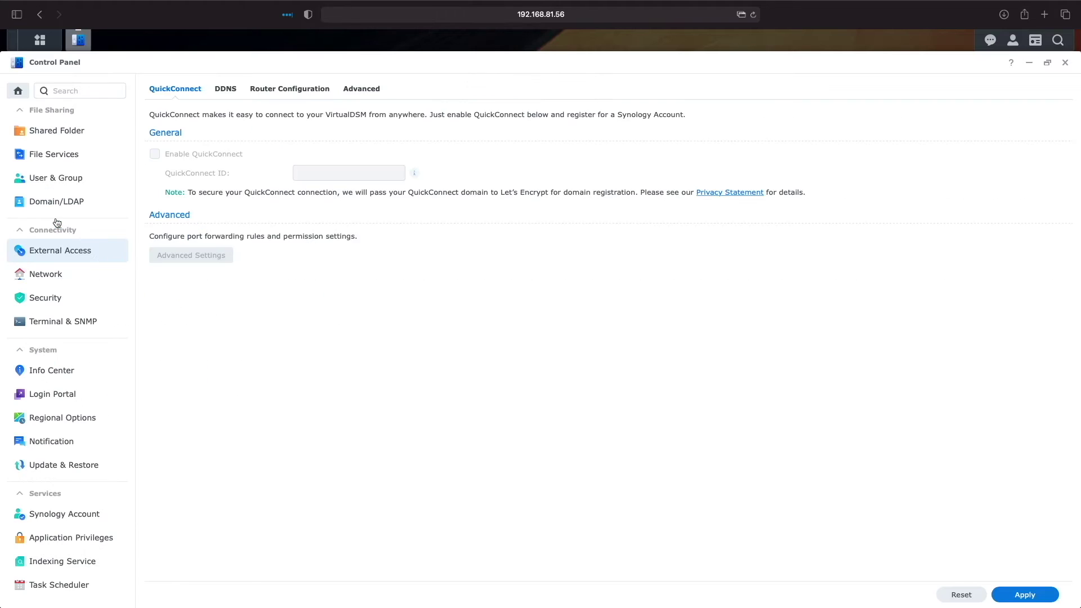
click(225, 90)
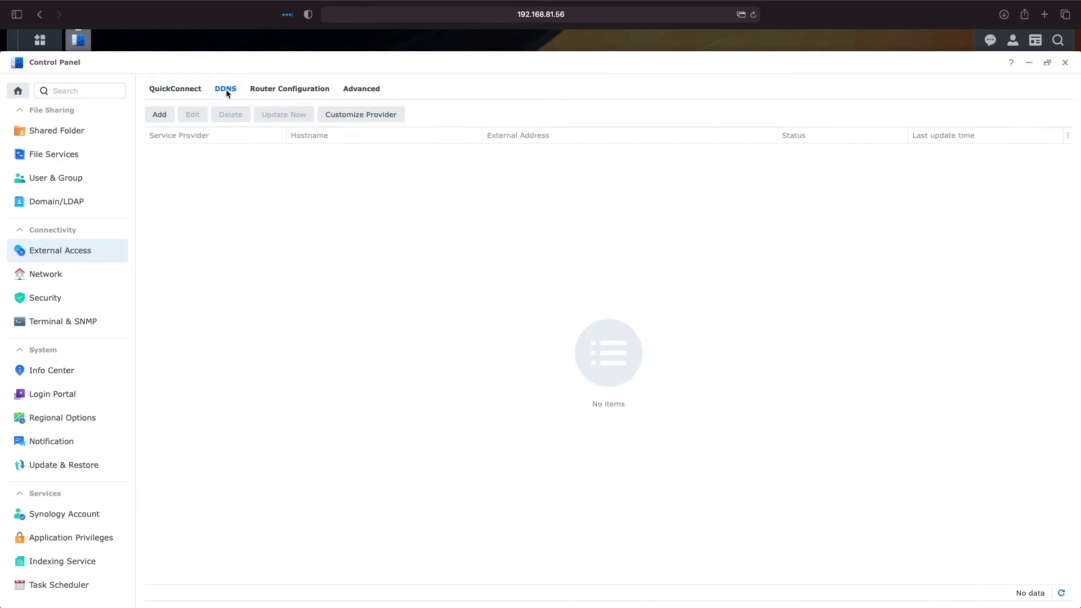
click(167, 114)
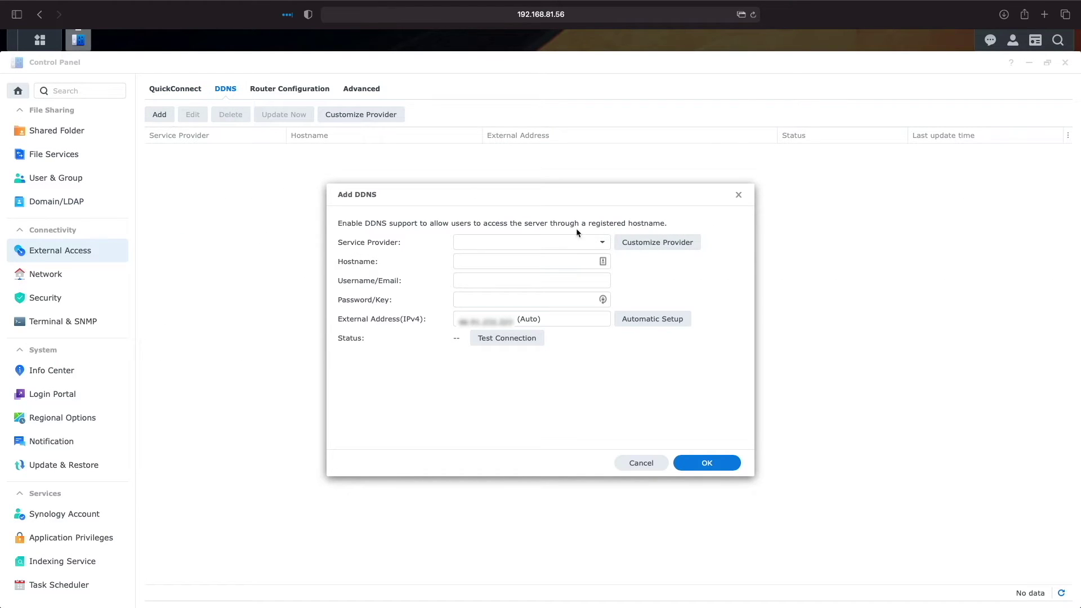
click(602, 243)
click(586, 264)
click(518, 262)
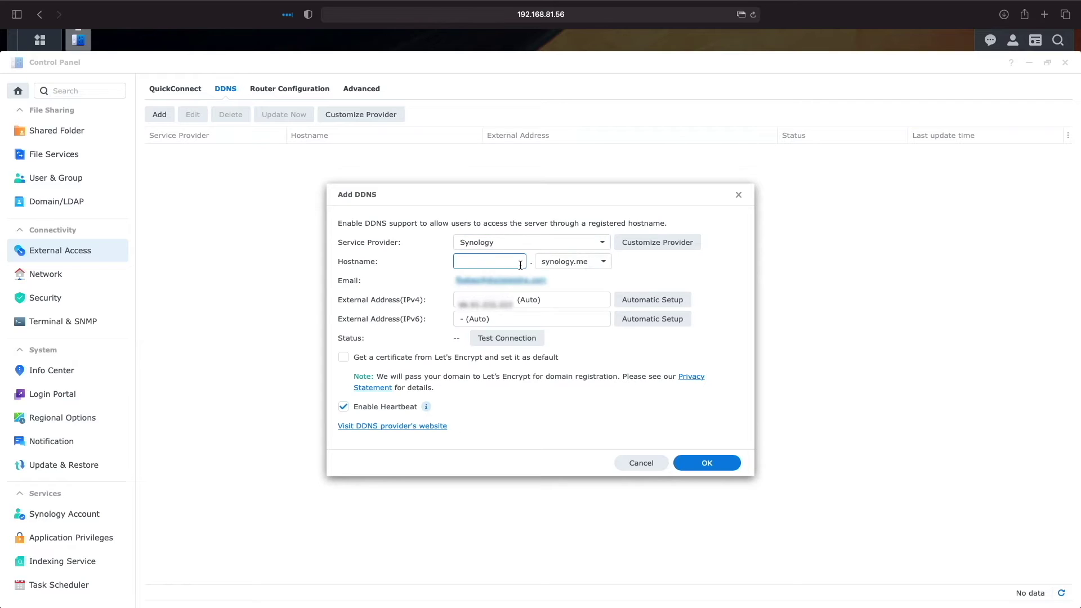
text(datechtips-wg)
click(480, 338)
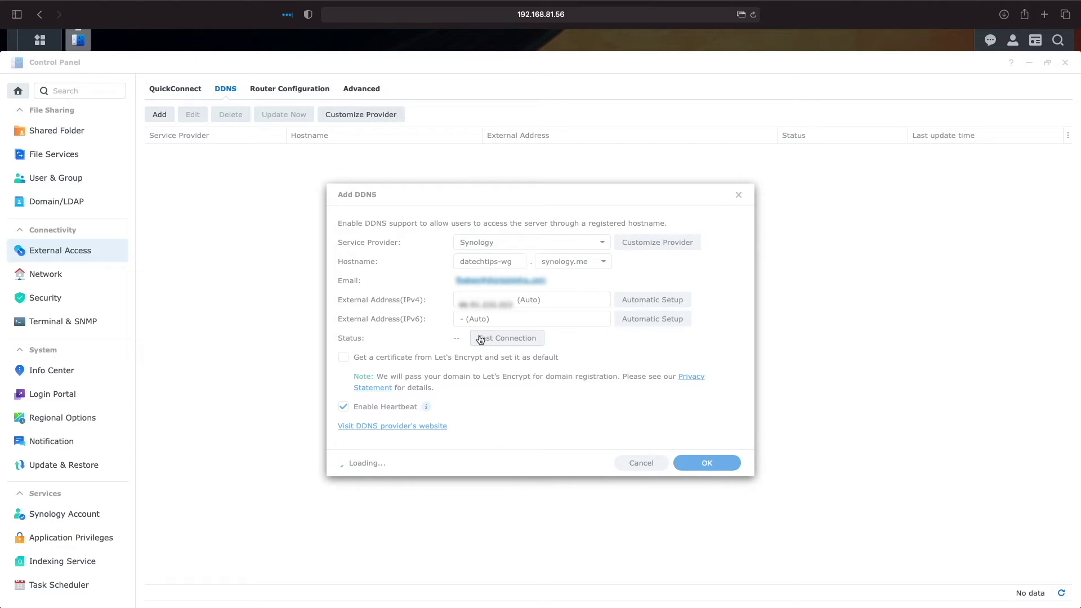
click(706, 462)
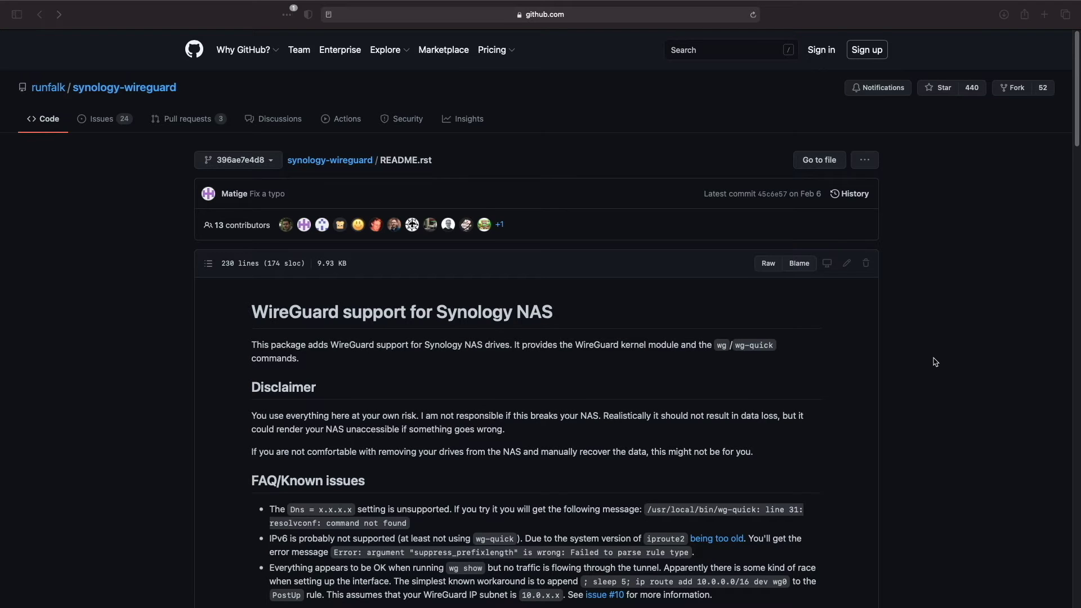
Scroll the README to Installation and check the assets on the project's releases page.
scroll(935, 362, down, 3)
scroll(936, 363, down, 6)
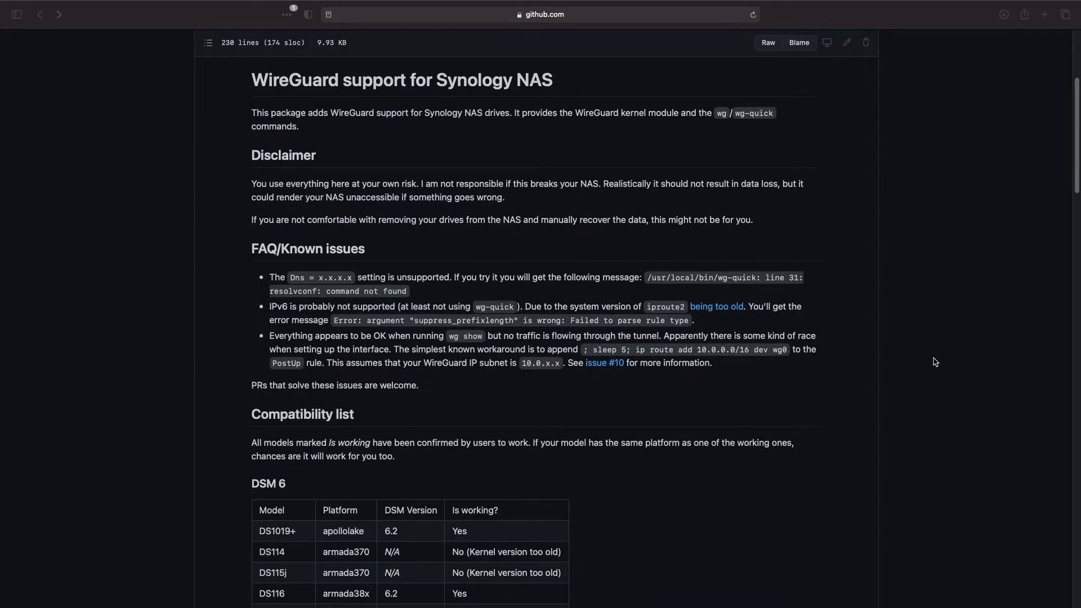
scroll(935, 362, down, 9)
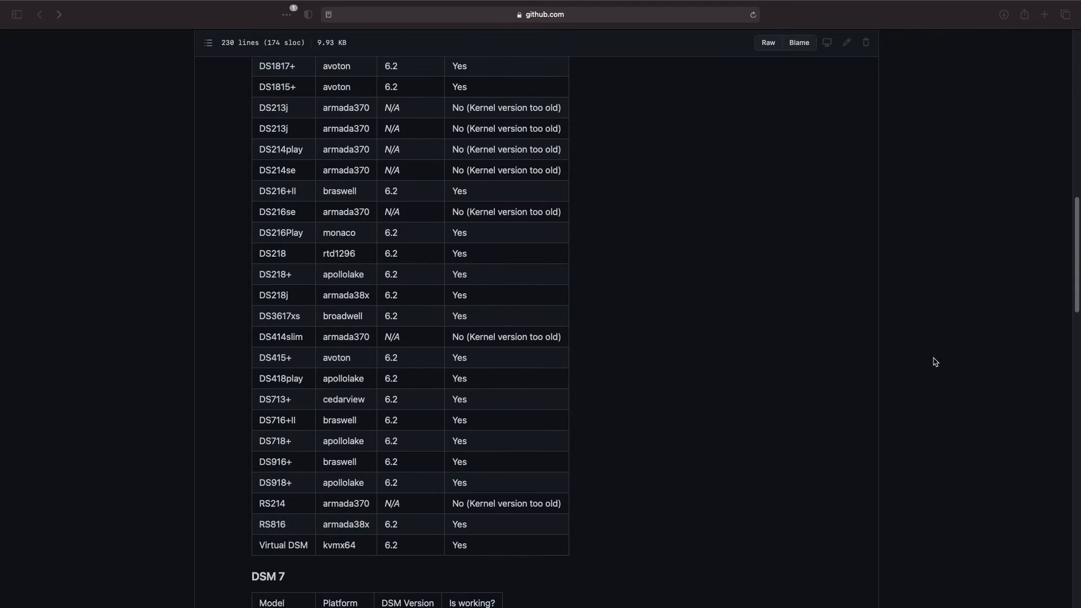
scroll(935, 362, down, 5)
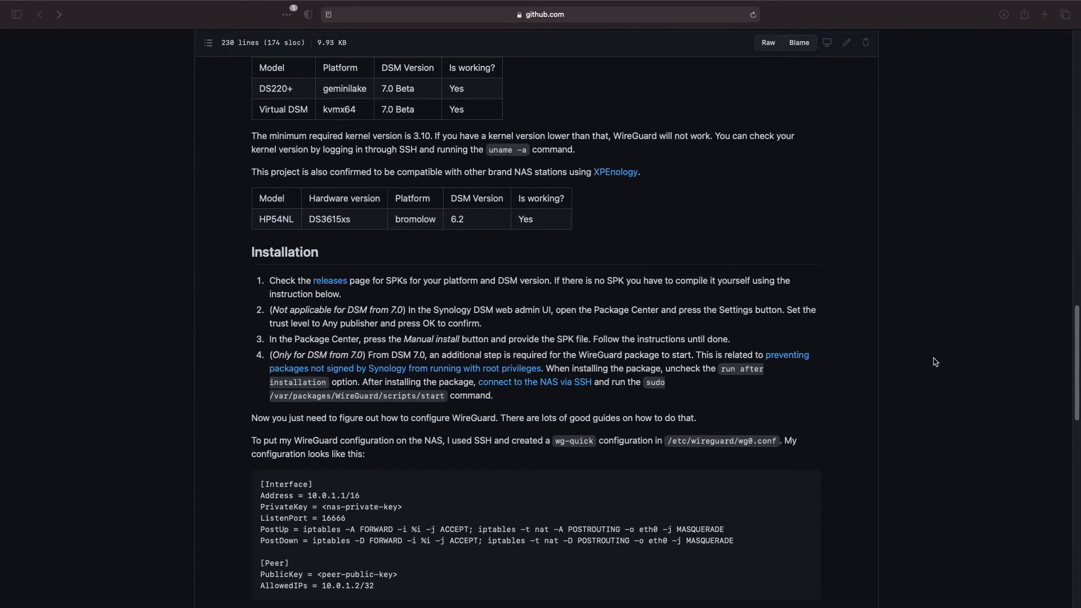
click(332, 285)
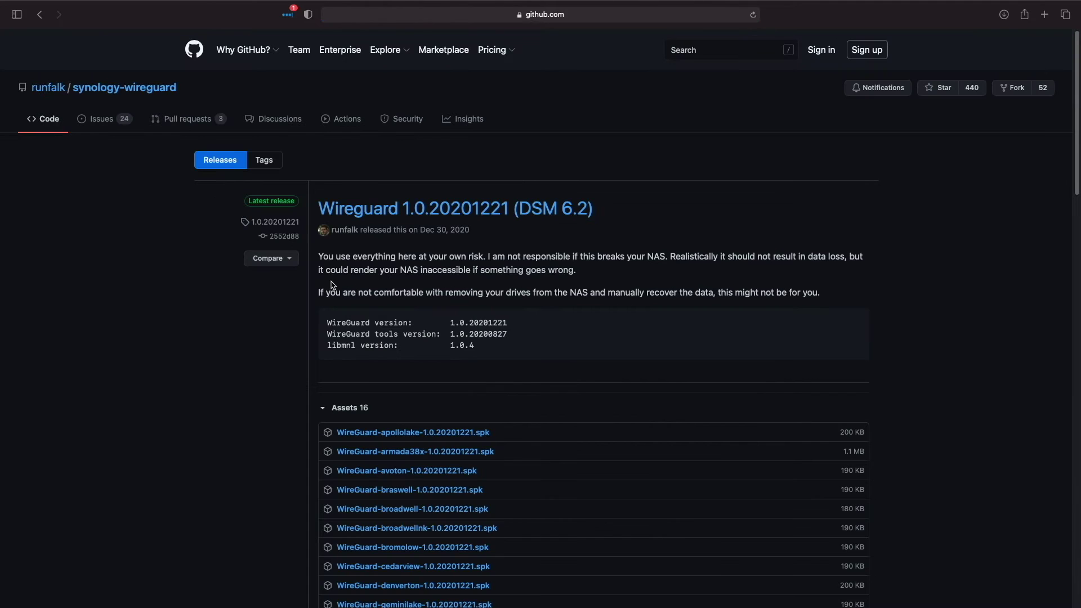
scroll(294, 306, down, 4)
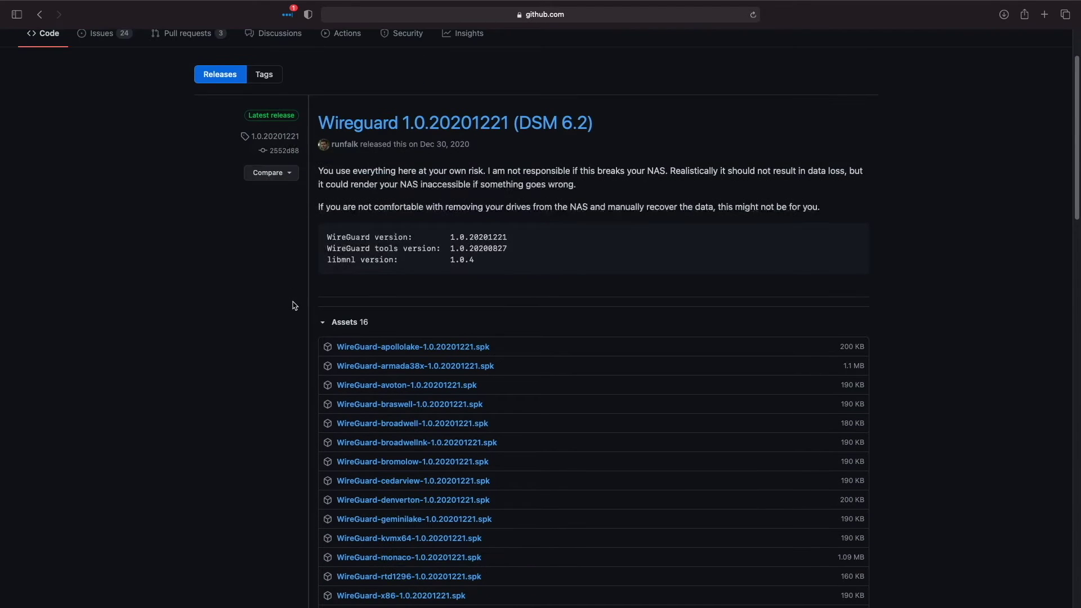
scroll(294, 305, down, 1)
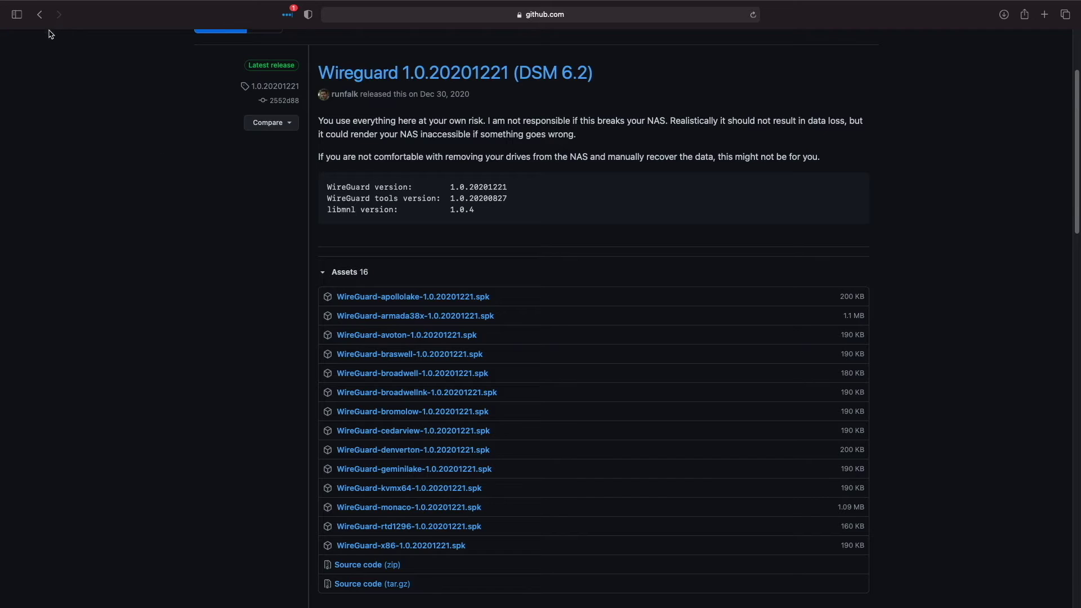
Return to the README and scroll down to the Compiling section.
click(39, 15)
scroll(166, 345, down, 5)
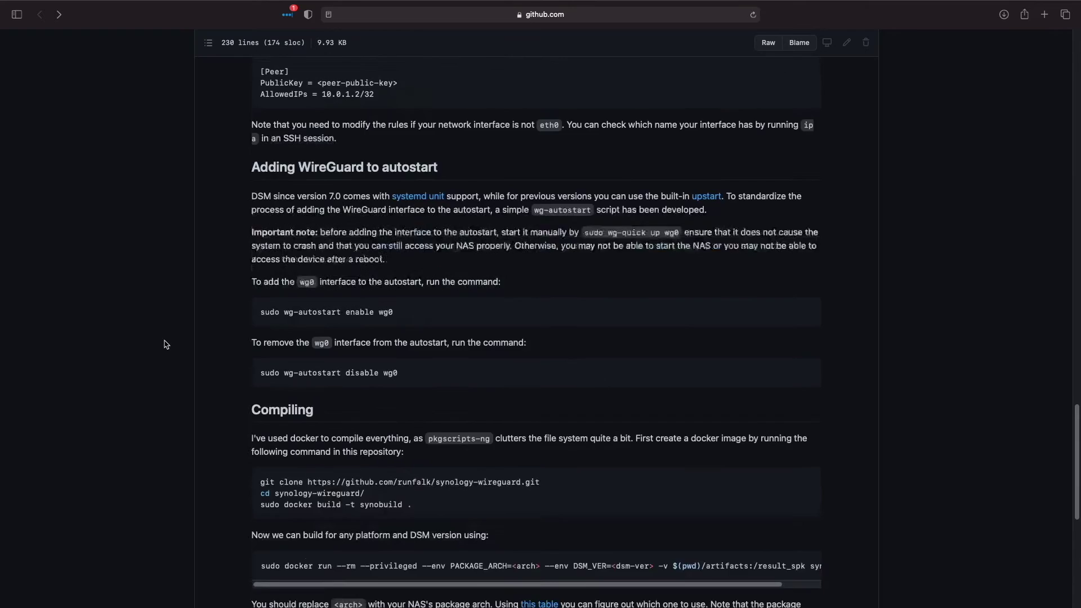
scroll(166, 344, down, 6)
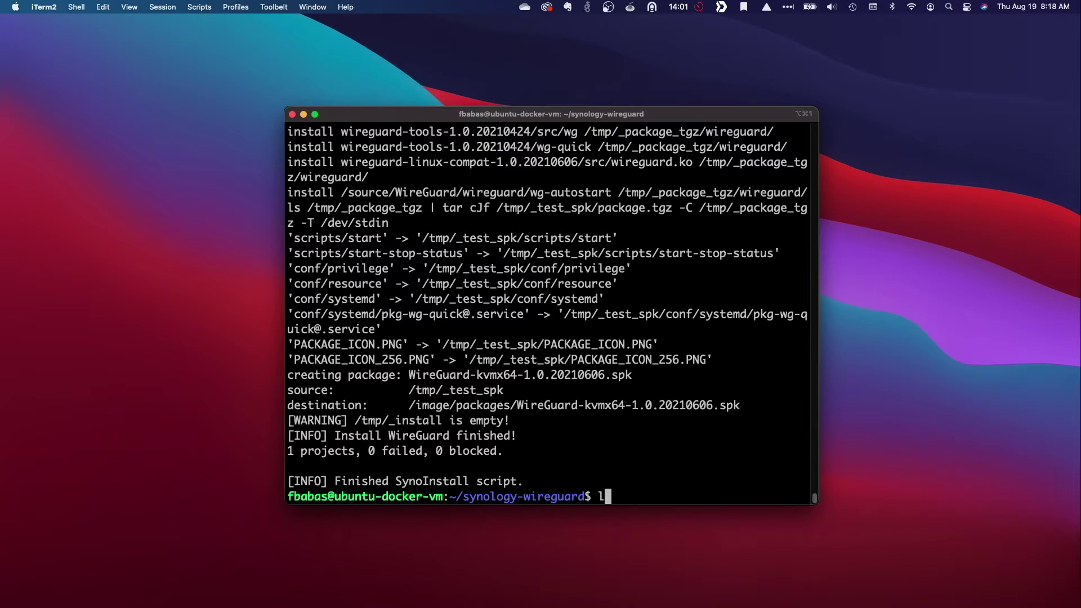
List the repository folder, then enter artifacts/ and list its contents.
text(ls -la)
key(Return)
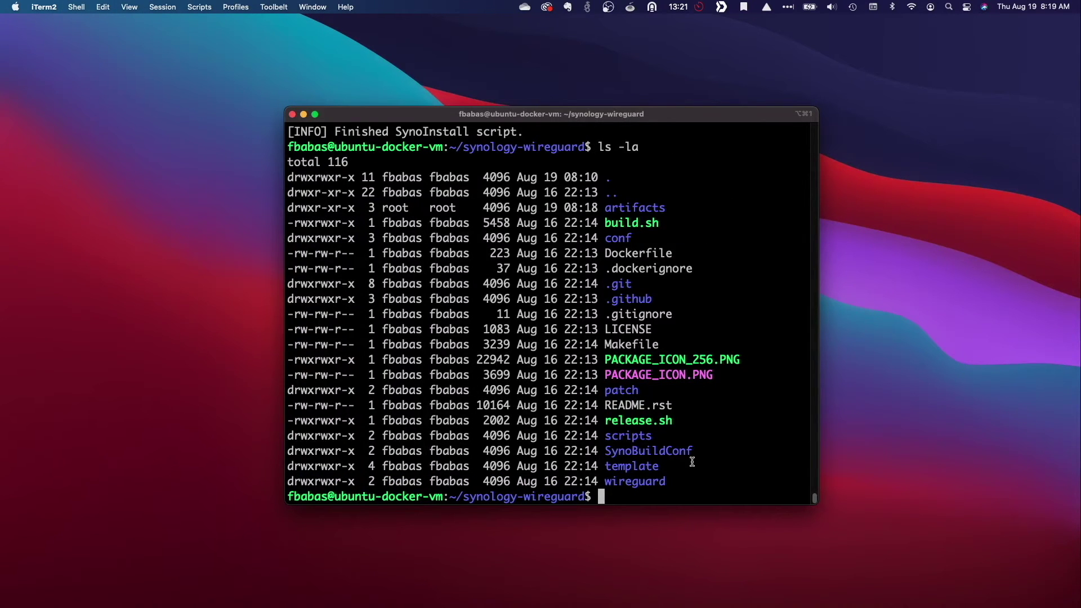
text(cd arti)
key(Tab)
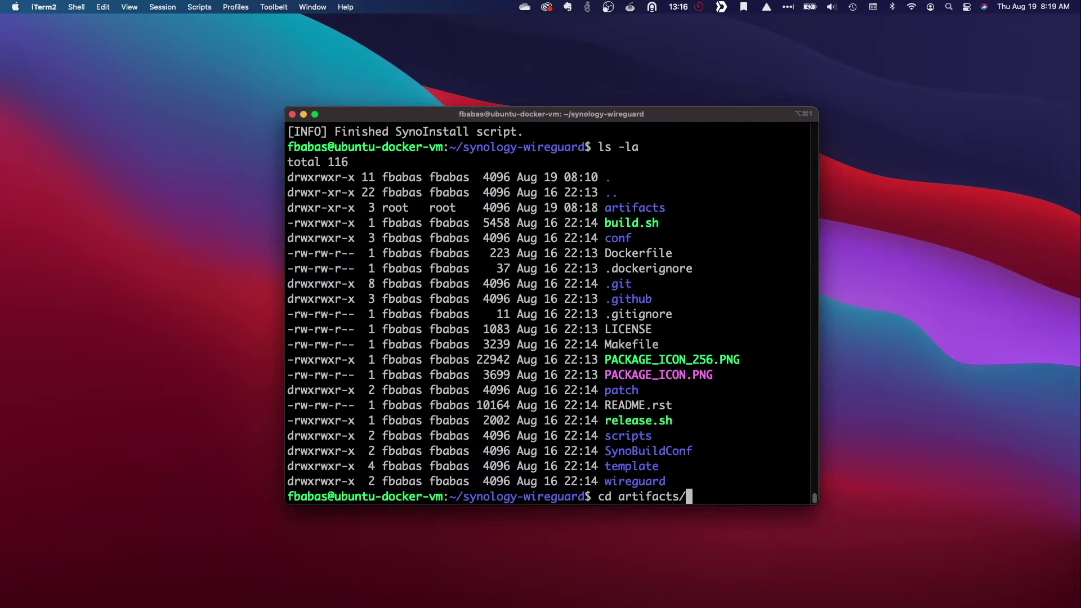
key(Return)
text(ls -la)
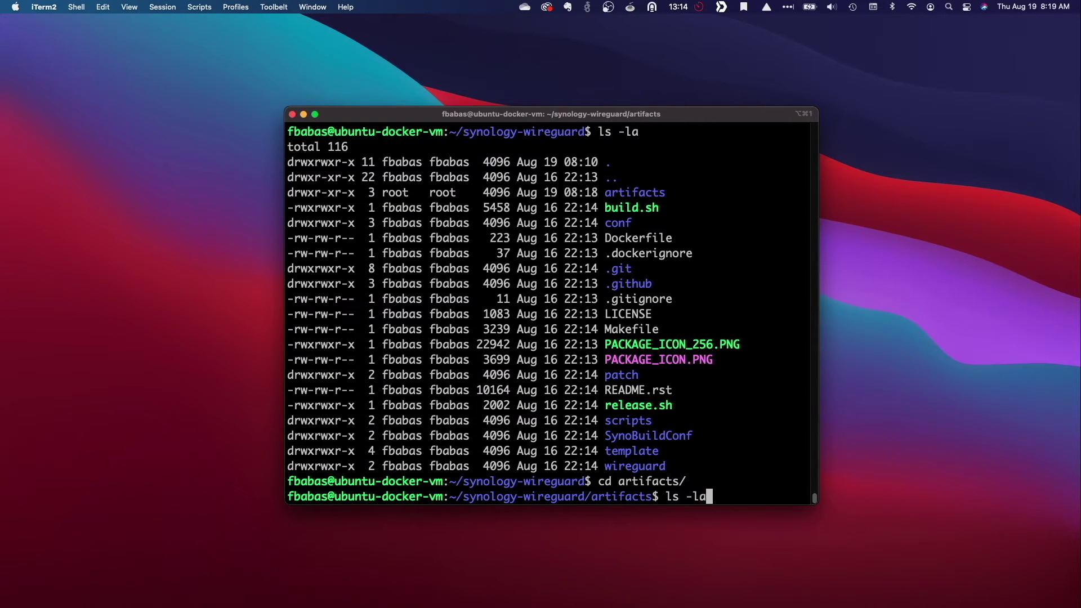
key(Return)
Enter WireGuard-1.0.20210606 and list its two built .spk packages.
text(cd Wir)
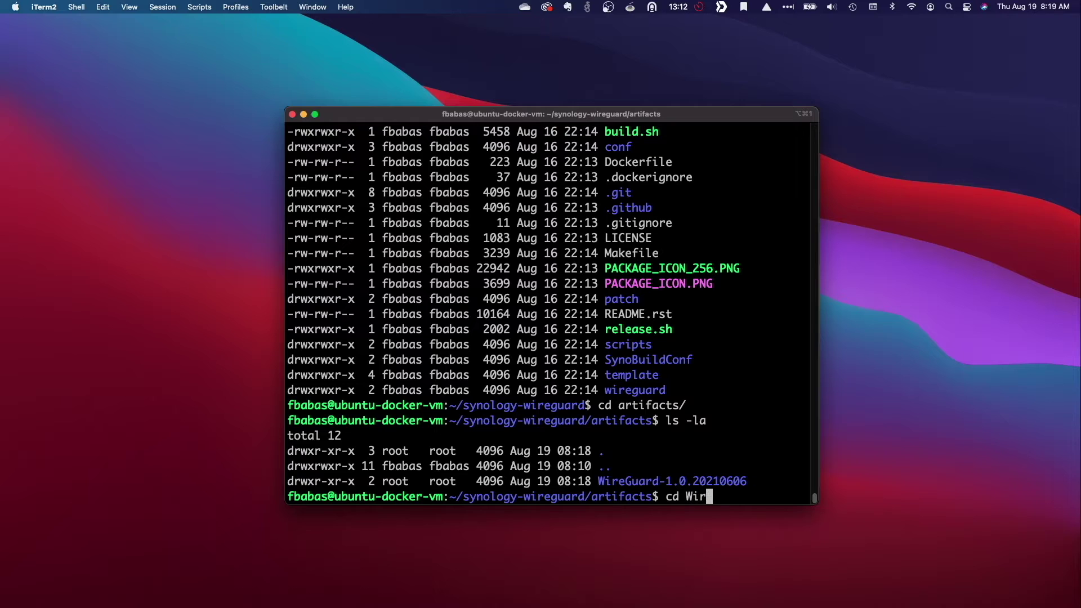
key(Tab)
key(Return)
text(ls -la)
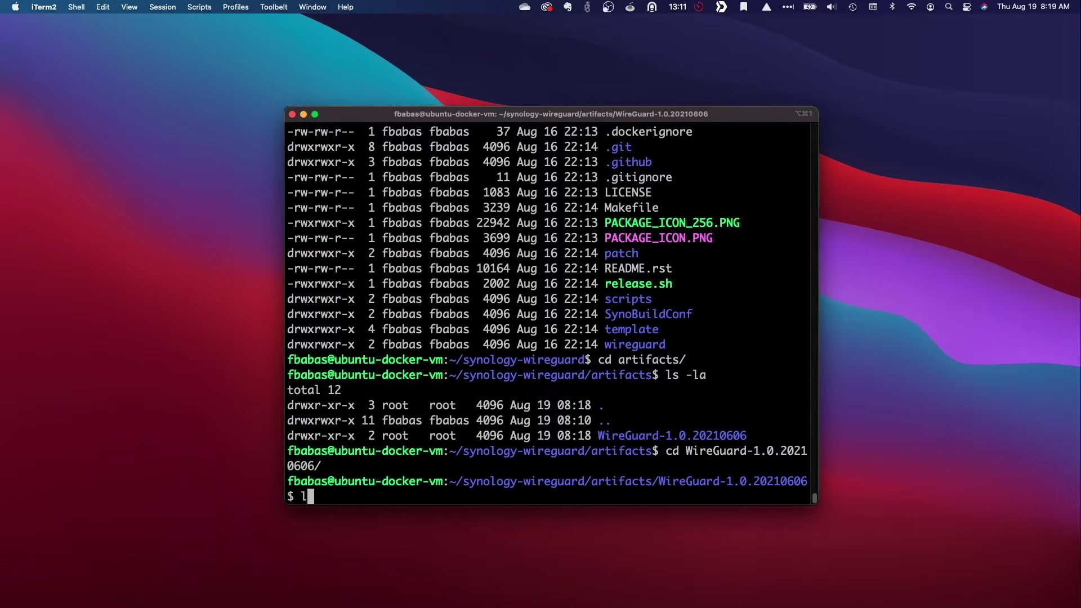
key(Return)
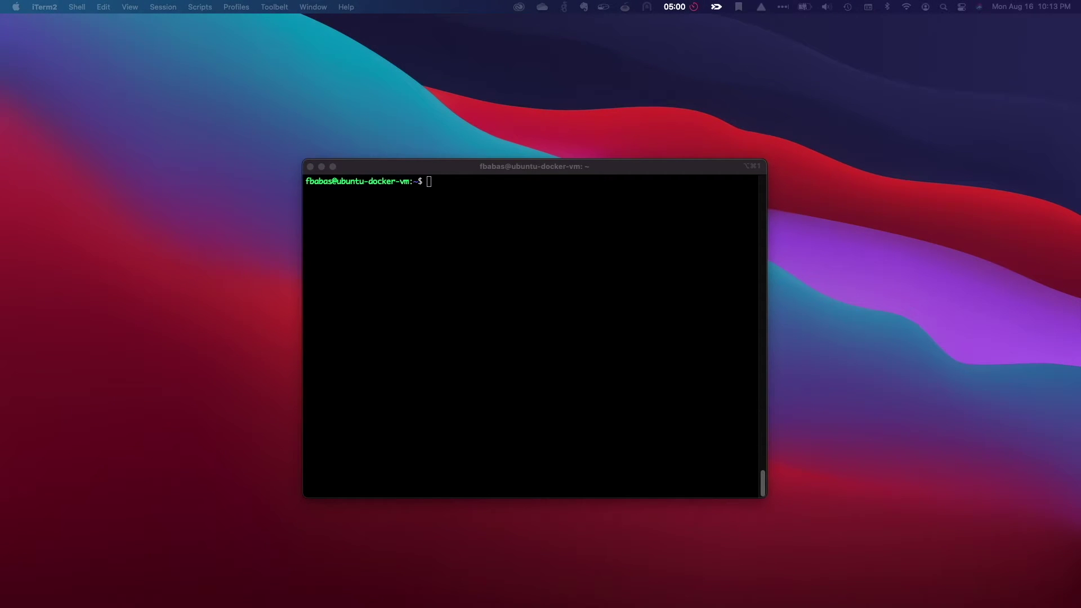
Clone the synology-wireguard repository and move into its folder.
click(567, 262)
text(git clone https://github.com/runfalk/synology-wireguard)
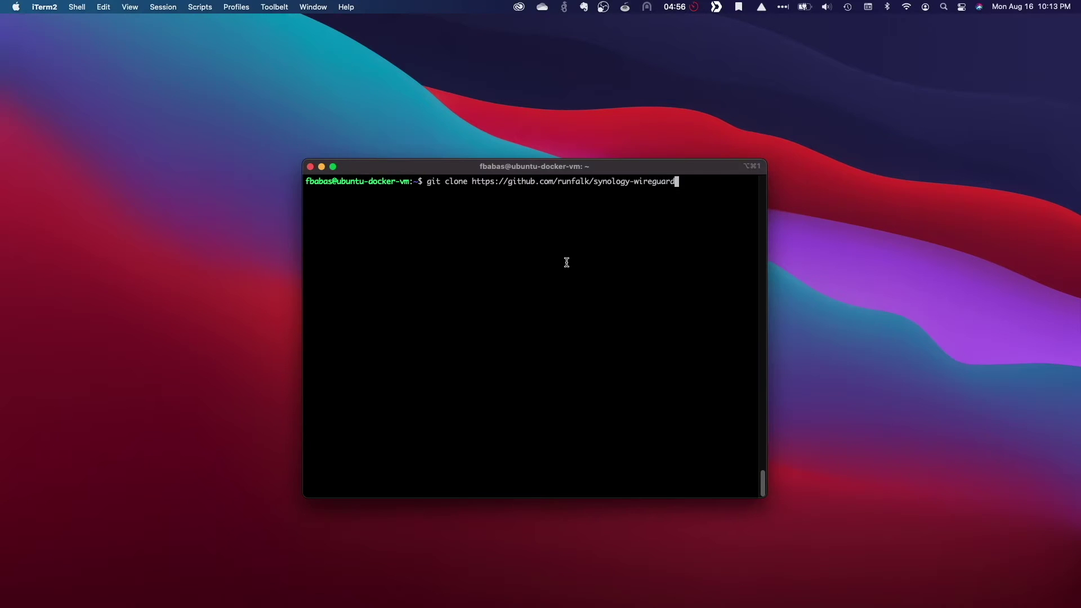
key(Return)
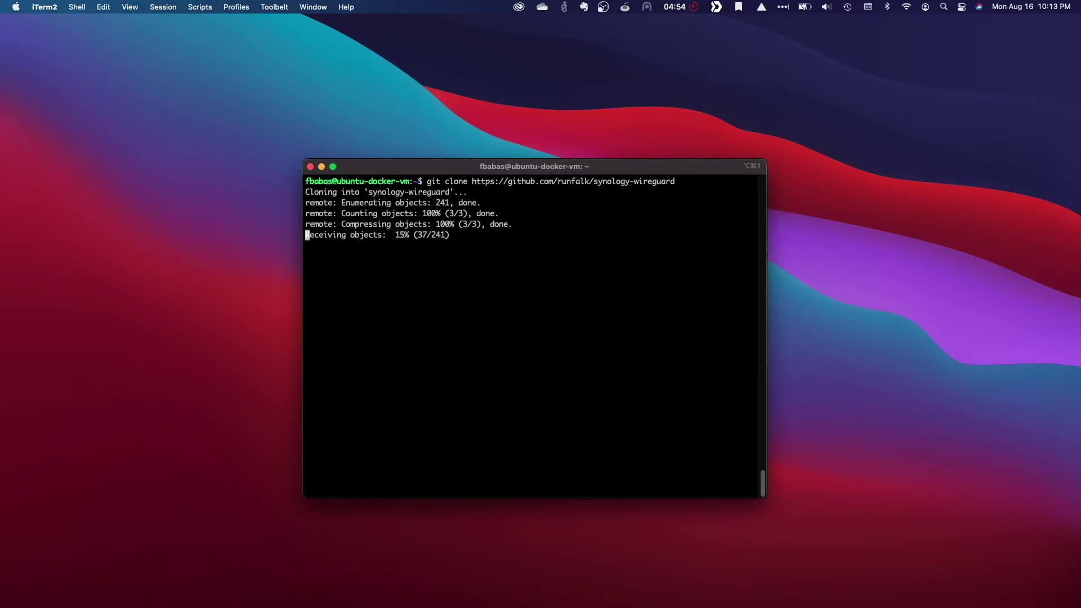
click(724, 381)
text(cd synology-wireguard)
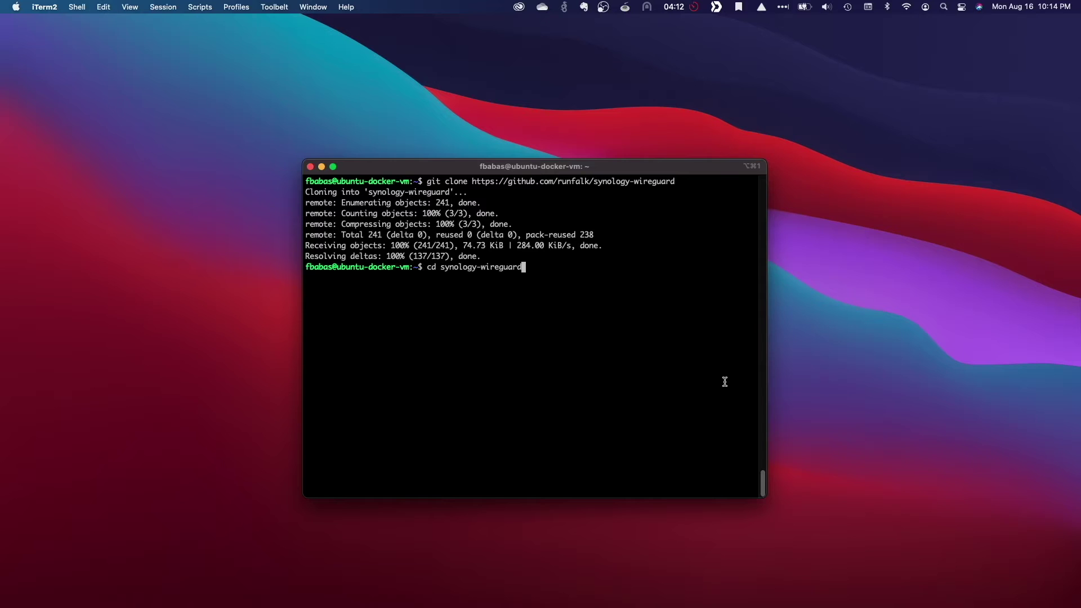
key(Return)
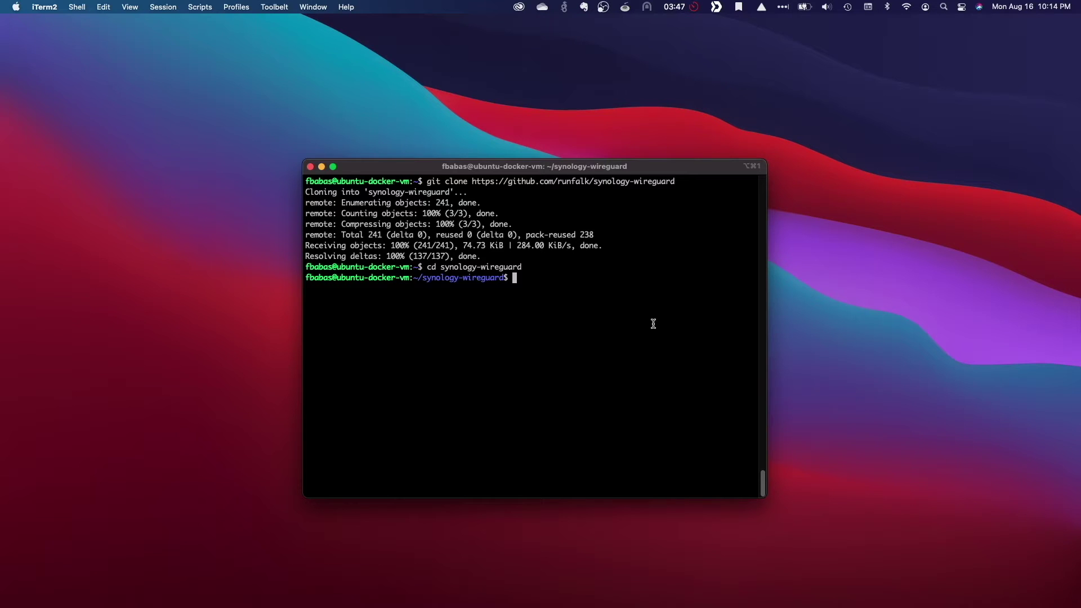
Fetch pull request 71 into a DSM7.0 branch and check it out.
text(git fetch origin pull/71/head:DSM7.0)
key(Return)
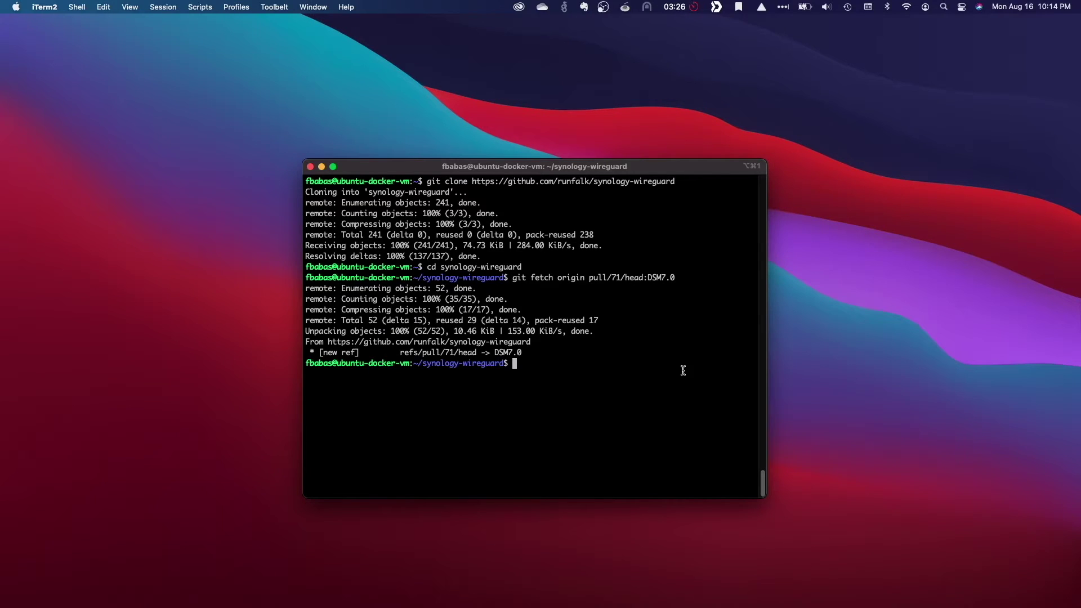
text(git checkout DSM7.0)
key(Return)
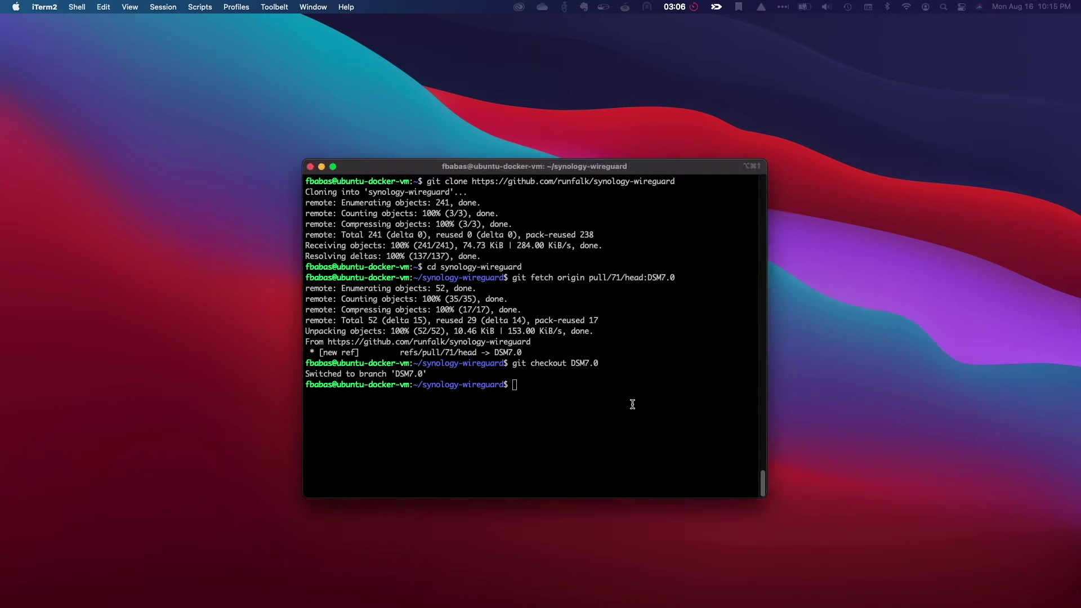
Build the synobuild Docker image, create an artifacts folder, and paste the kvmx64 docker run command.
text(sudo docker build -t synobuild .)
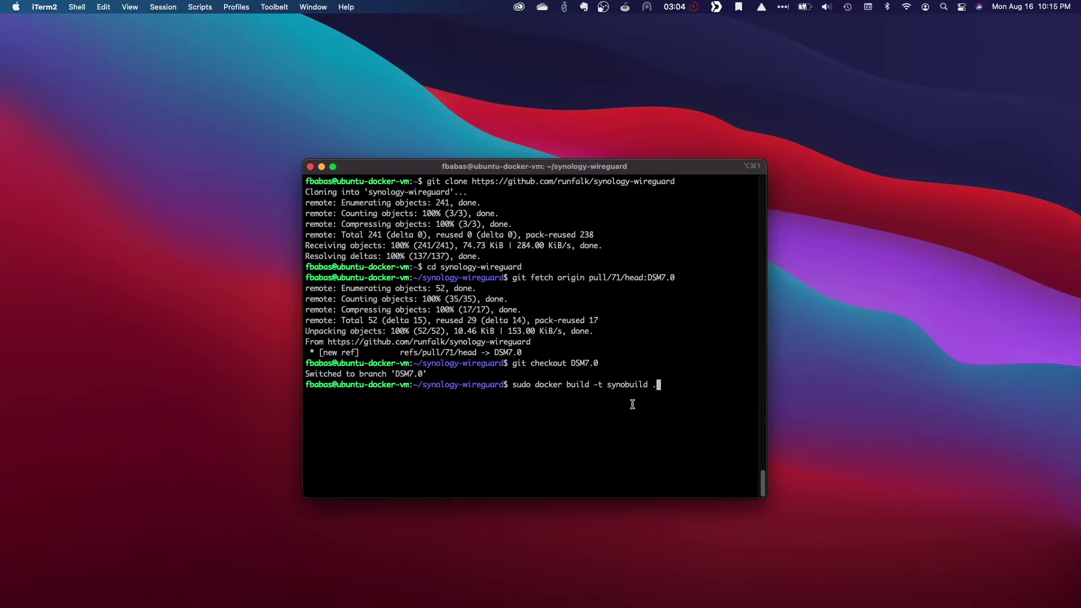
key(Return)
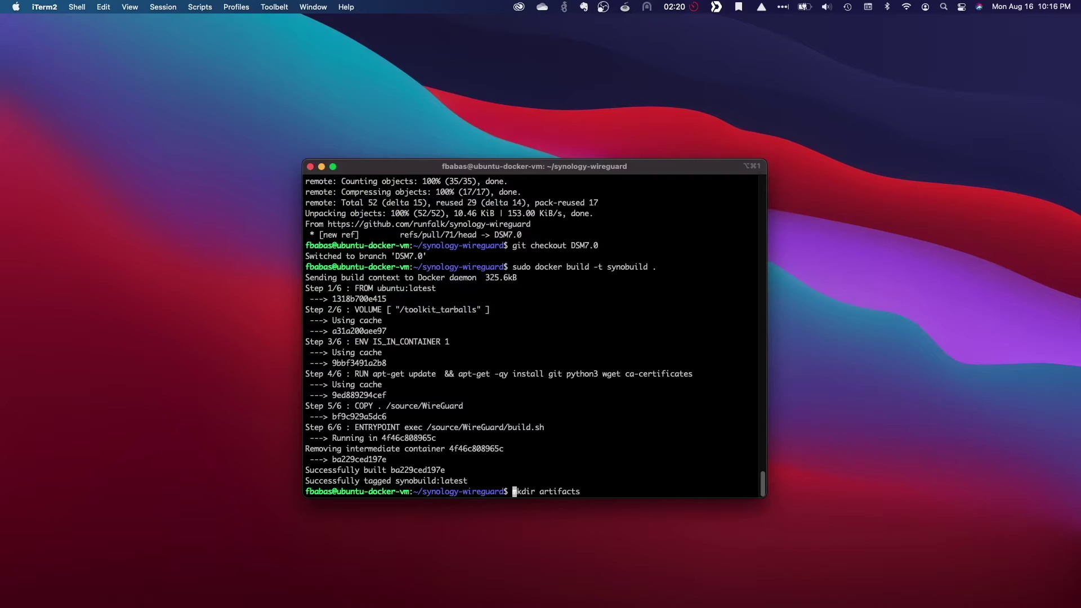
key(Return)
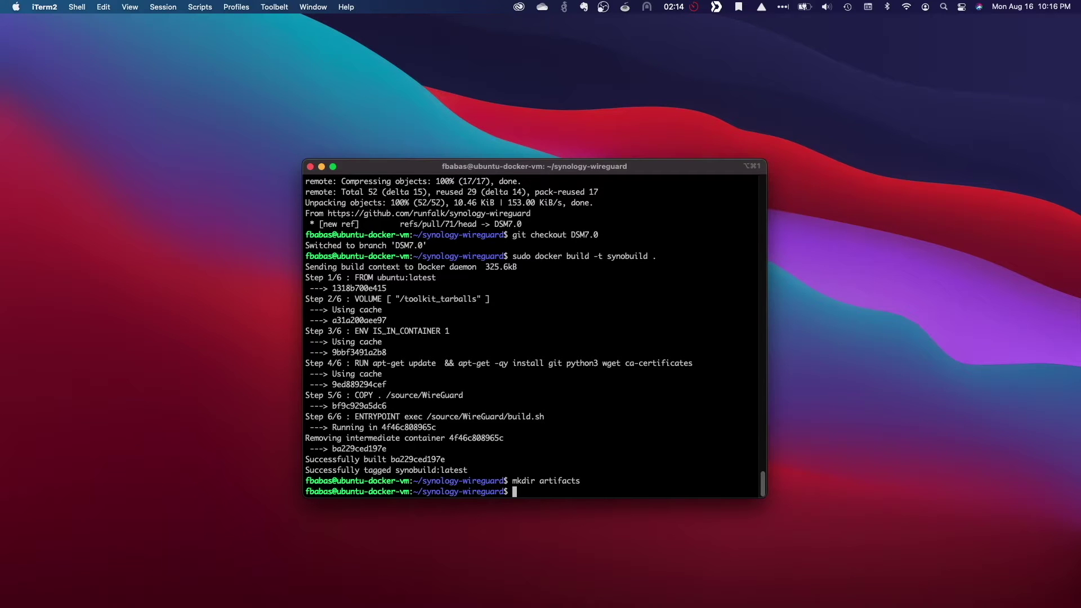
text(sudo docker run --rm --privileged --env PACKAGE_ARCH=kvmx64 --env DSM_VER=7.0 -v $(pwd)/artifacts:/result_spk synobuild)
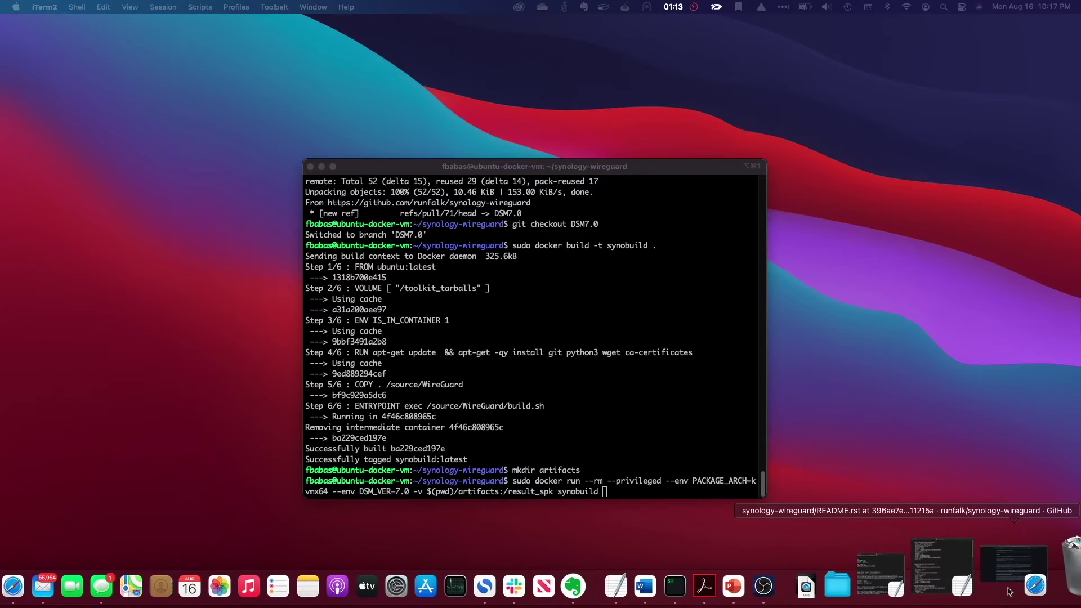
Look up the x20 Series in Synology's CPU and package-arch table, then minimize Safari.
click(1002, 572)
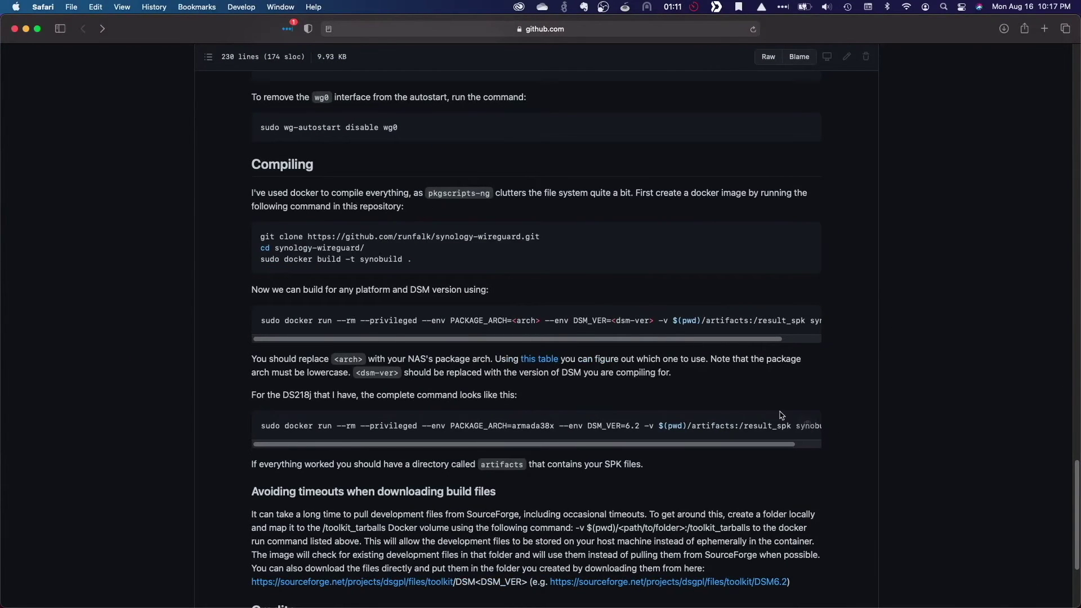
click(545, 359)
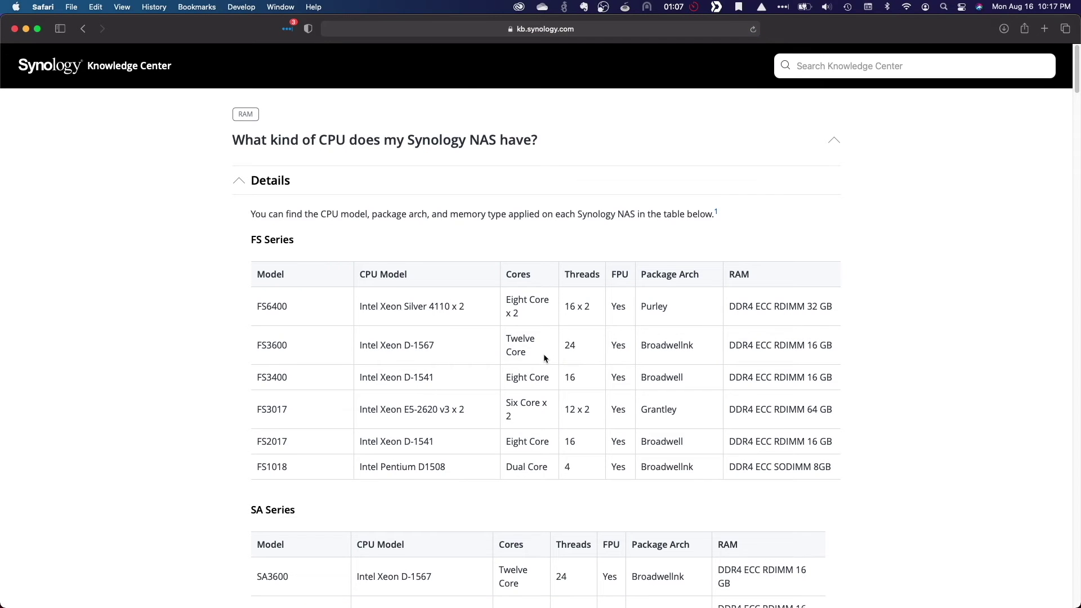
scroll(544, 358, down, 10)
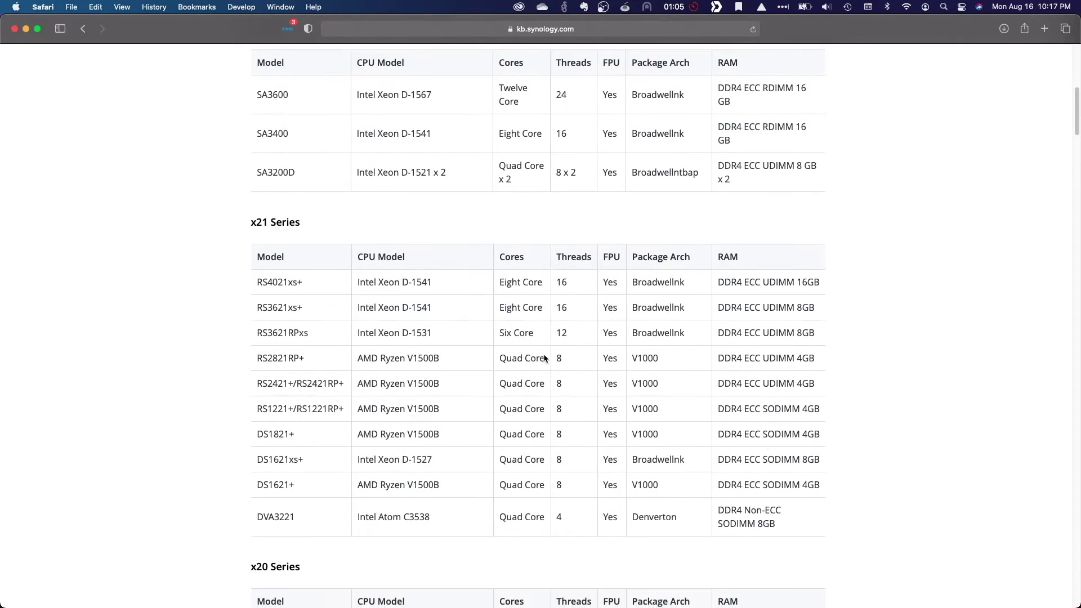
scroll(544, 358, down, 5)
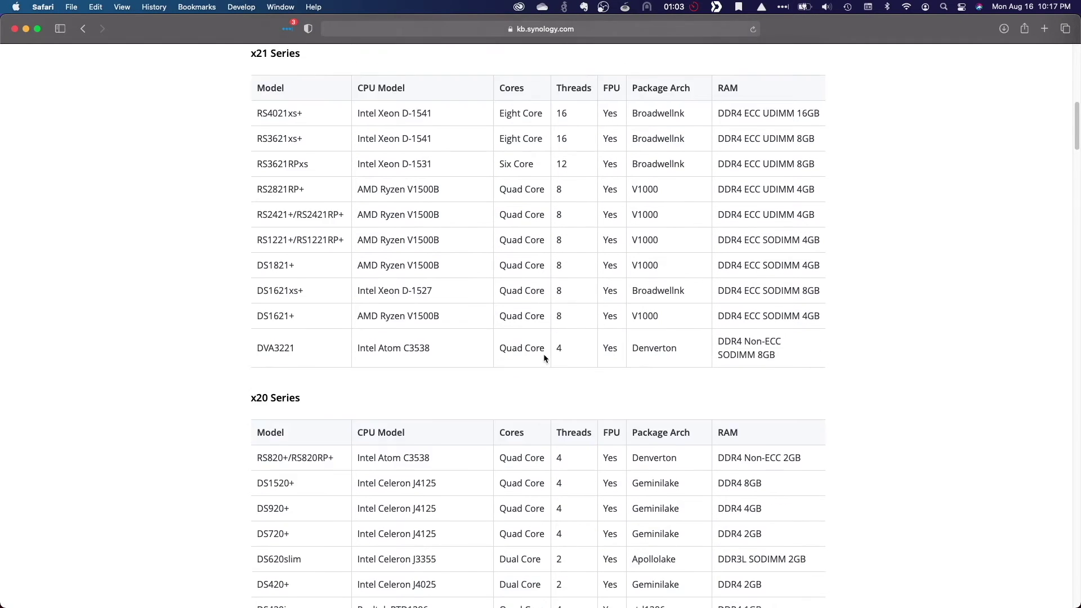
scroll(543, 358, down, 4)
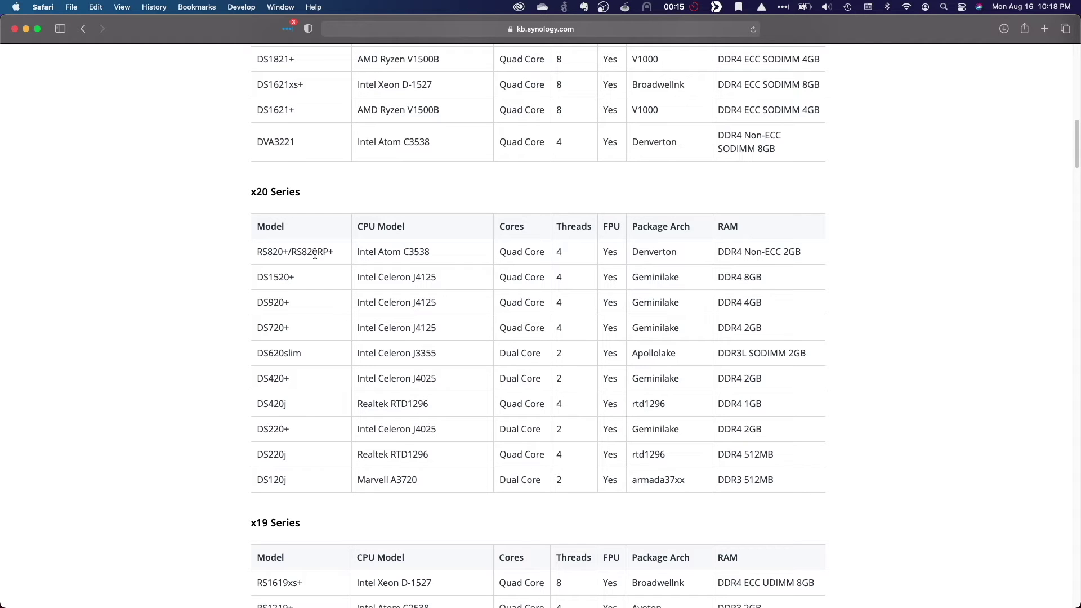
click(27, 29)
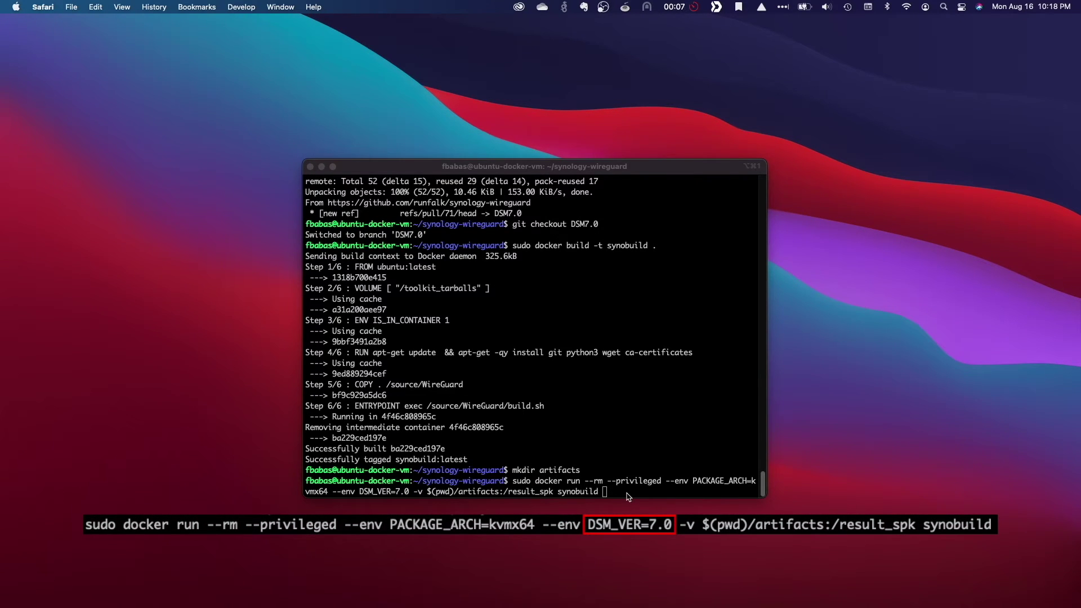
Run the kvmx64 DSM 7.0 package build, then enter artifacts/ and list it.
key(Return)
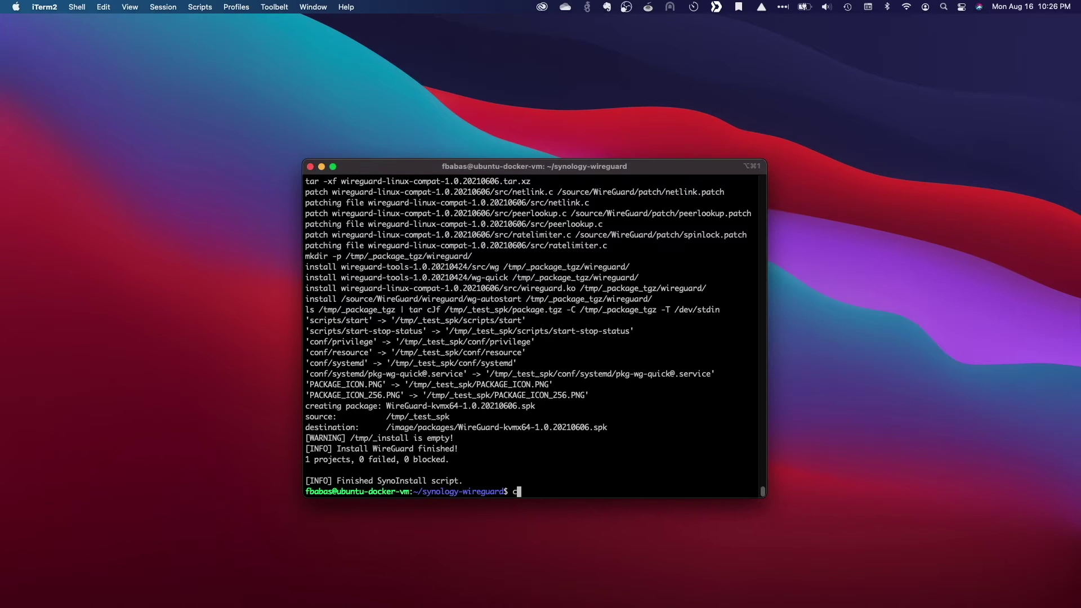
text(cd artifacts/)
key(Return)
text(ls -la)
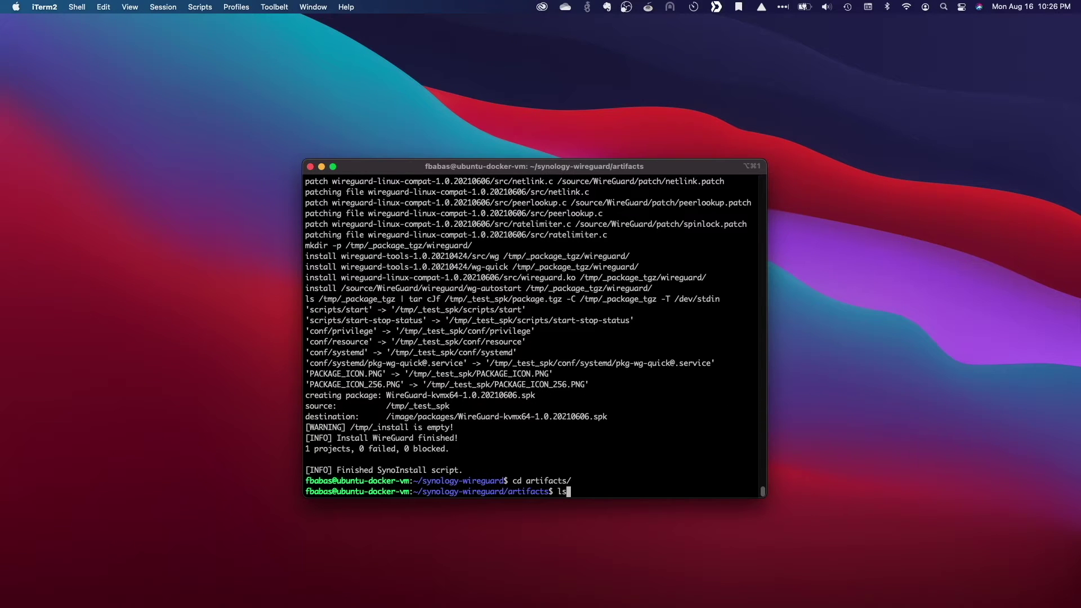
key(Return)
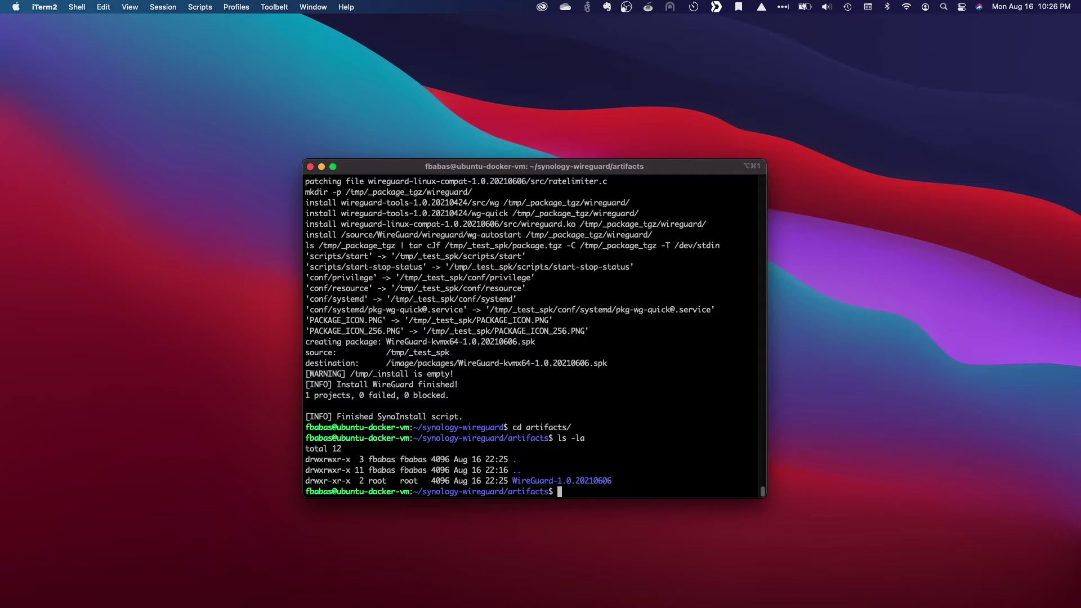
Enter WireGuard-1.0.20210606 and list the built .spk files.
text(cd W)
key(Tab)
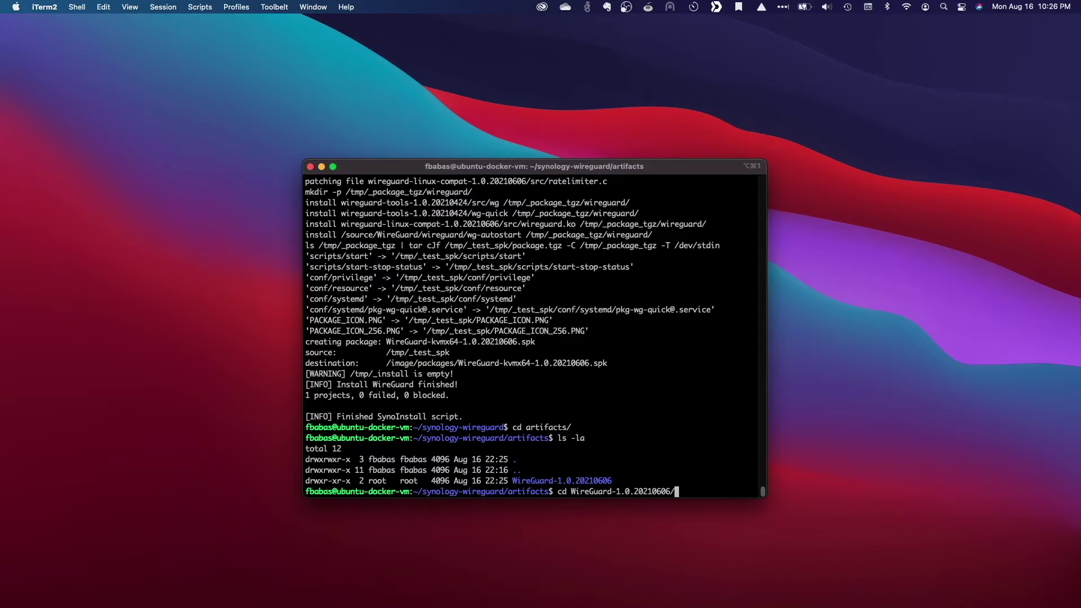
key(Return)
text(ls -la)
key(Return)
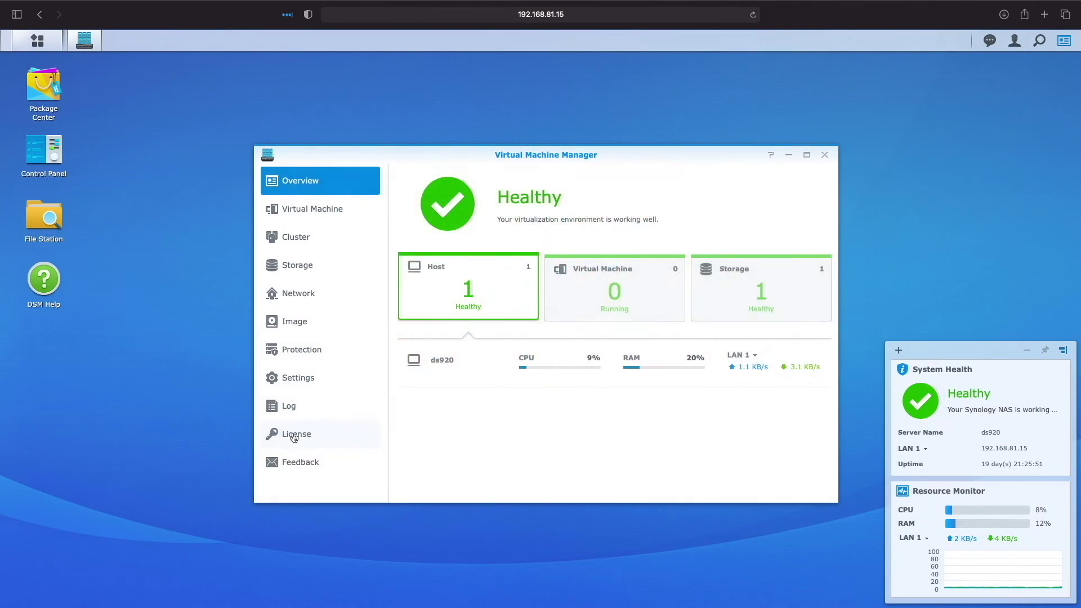
Check the Virtual DSM licences and upload DSM_VirtualDSM_41882.pat to the ds920 storage.
click(296, 438)
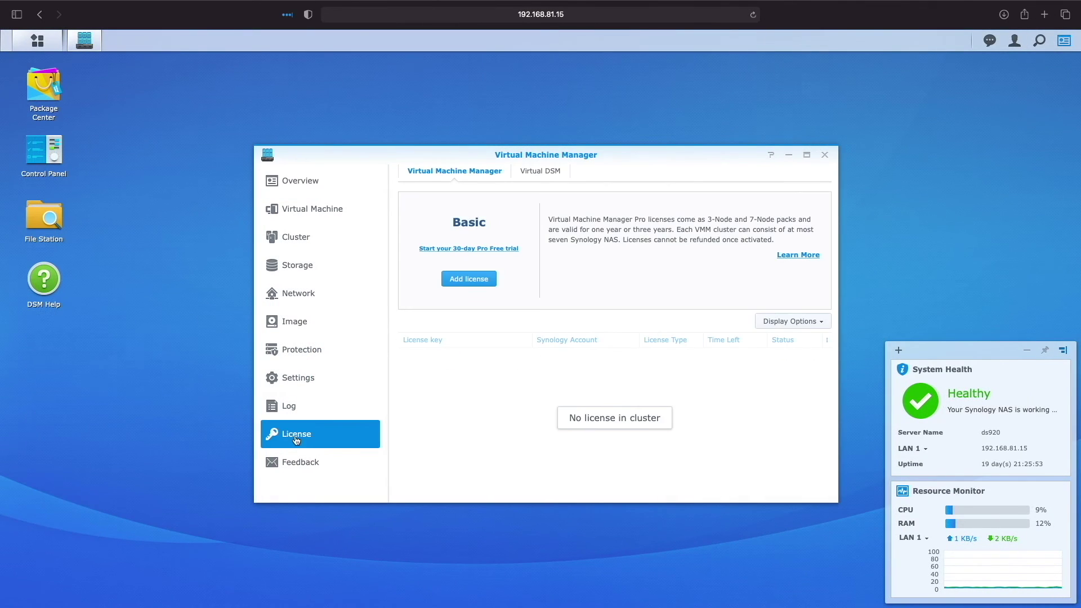
click(540, 170)
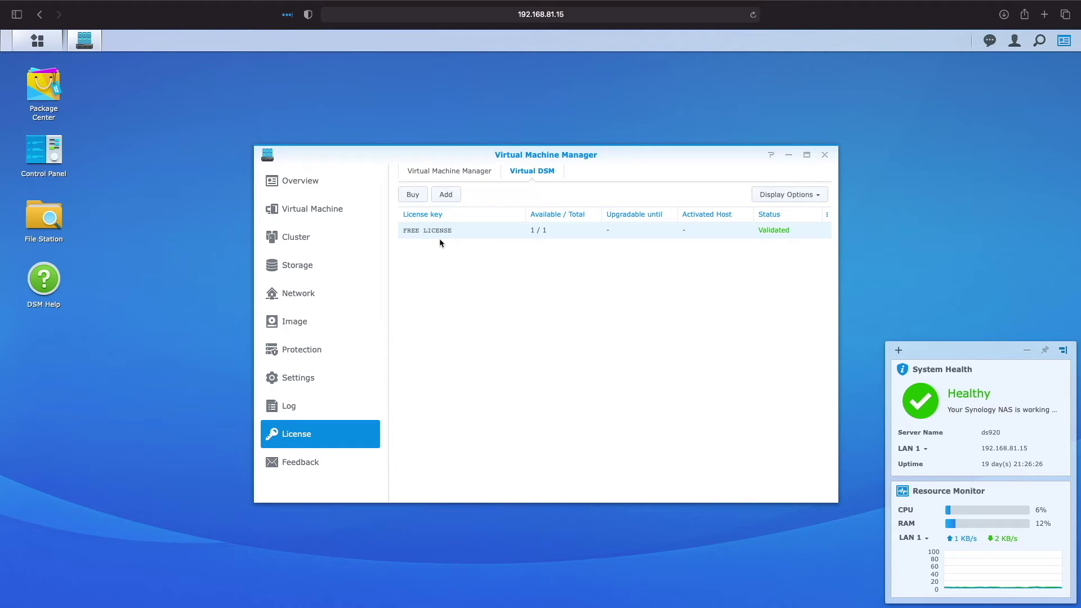
click(294, 322)
click(530, 171)
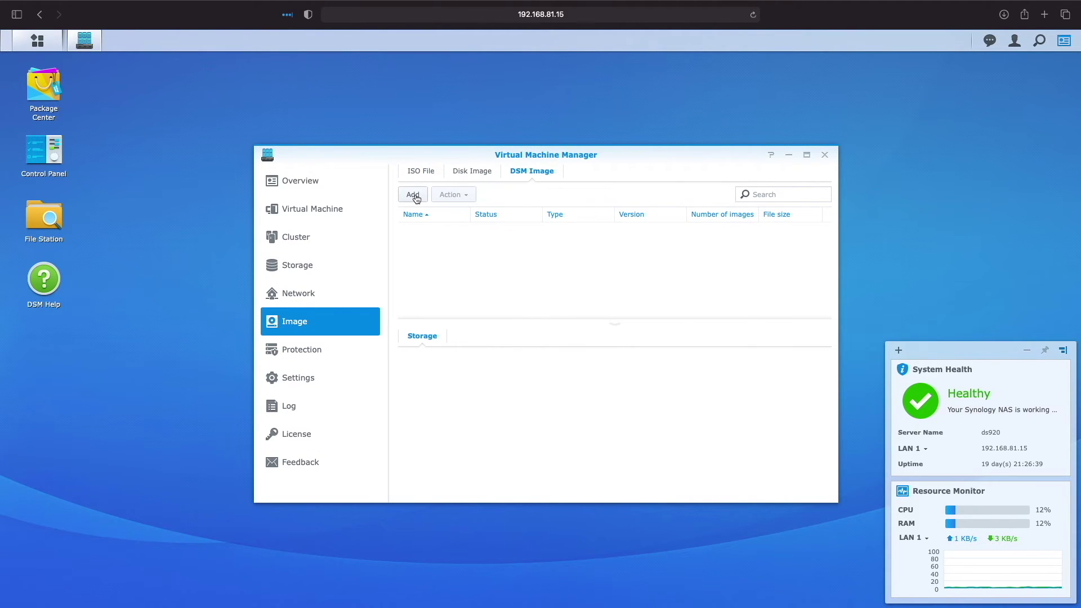
click(414, 195)
click(398, 285)
click(474, 262)
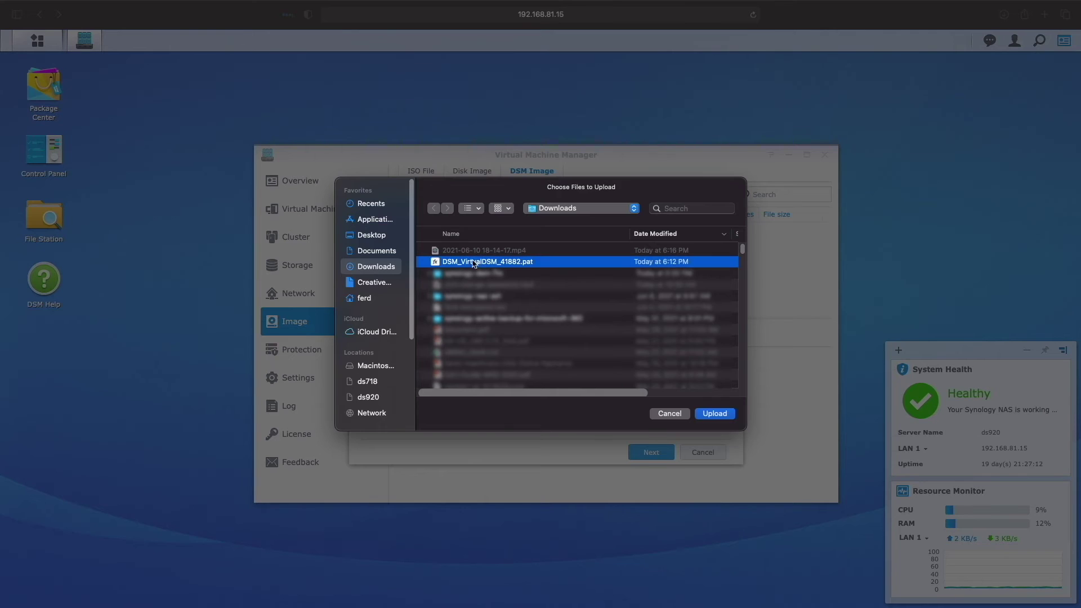
click(712, 414)
click(649, 450)
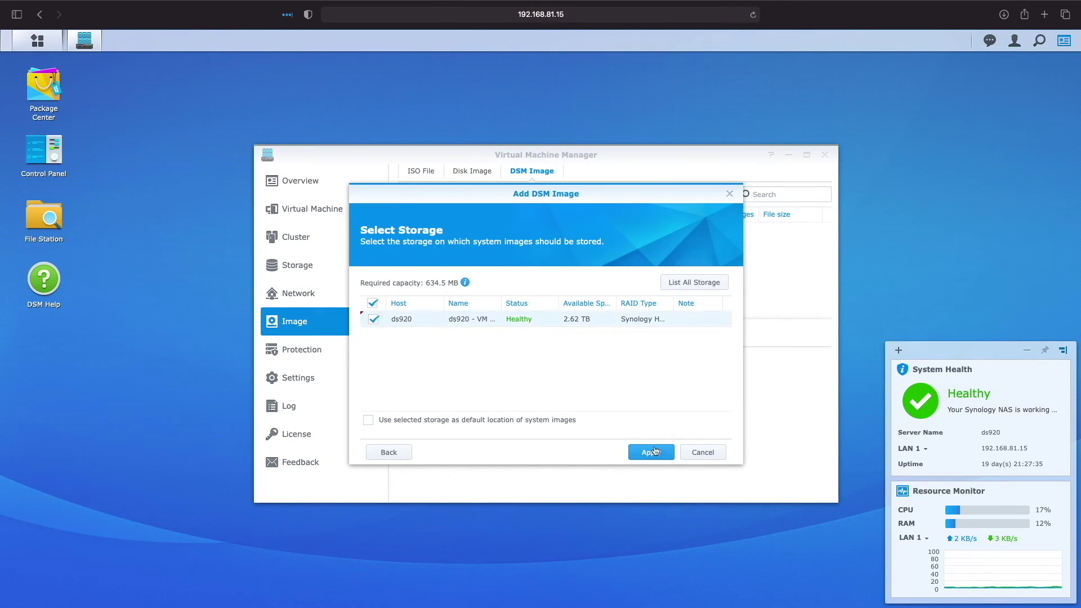
click(655, 451)
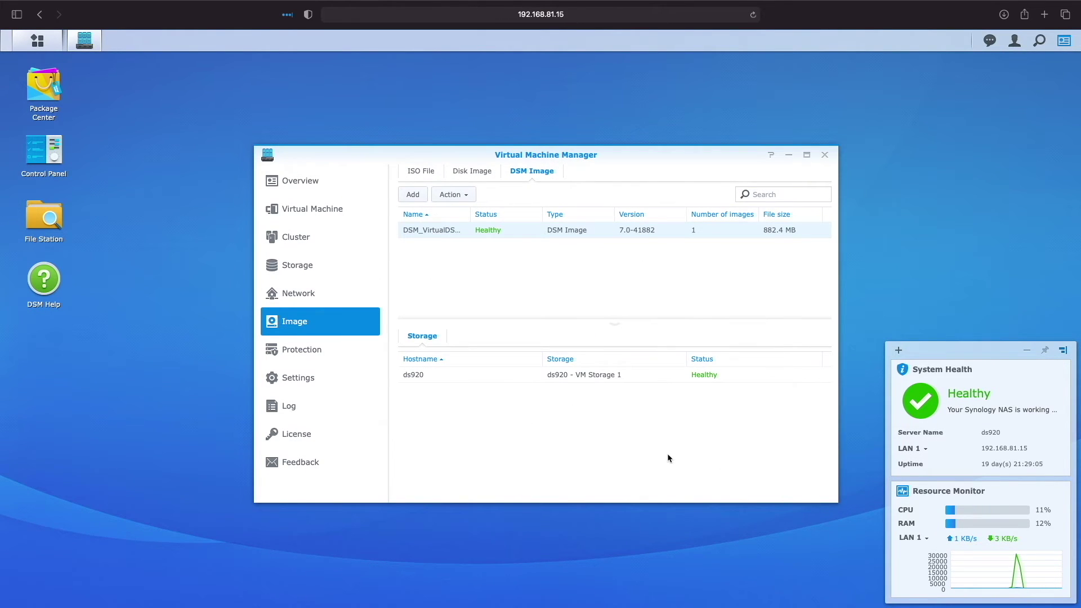
Create a new Synology Virtual DSM machine on the ds920 storage.
click(337, 212)
click(418, 172)
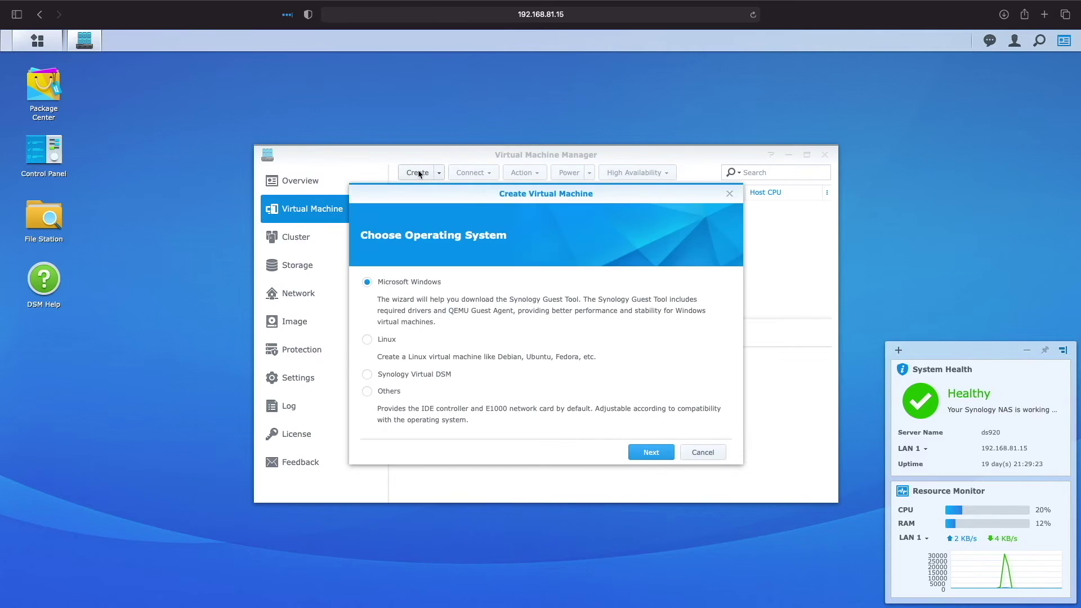
click(367, 374)
click(650, 452)
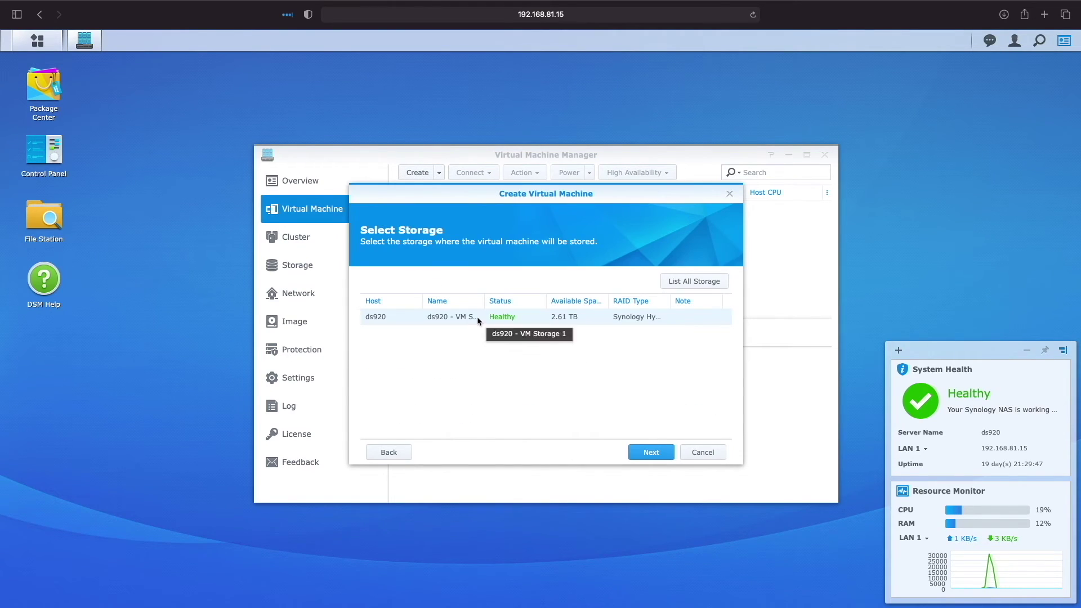
click(650, 452)
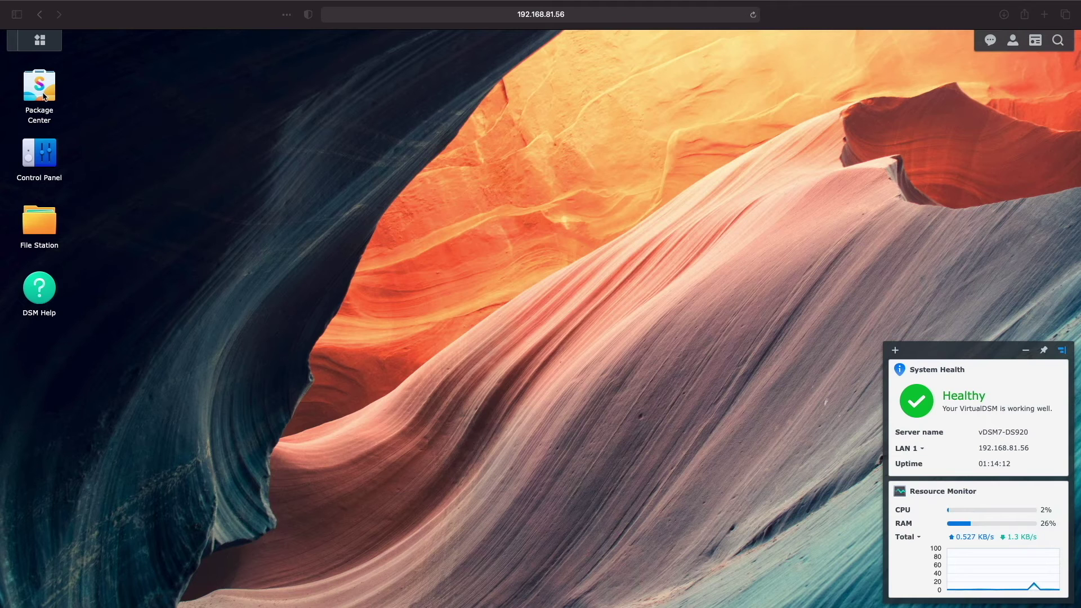
Manually install WireGuard-kvmx64-1.0.20210606.spk with Run after installation unchecked.
click(44, 96)
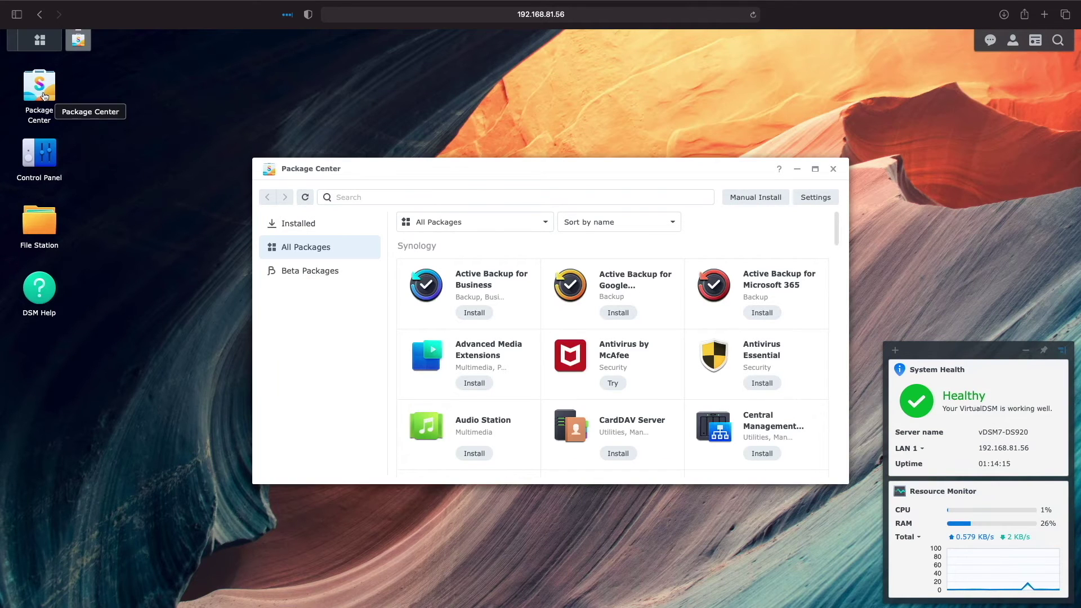
click(739, 198)
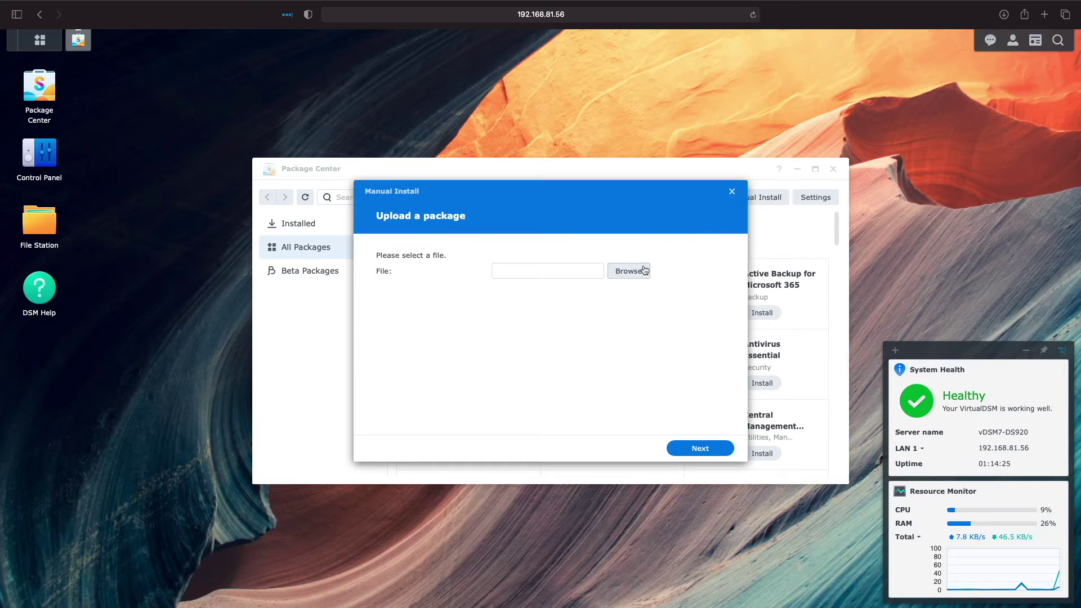
click(643, 271)
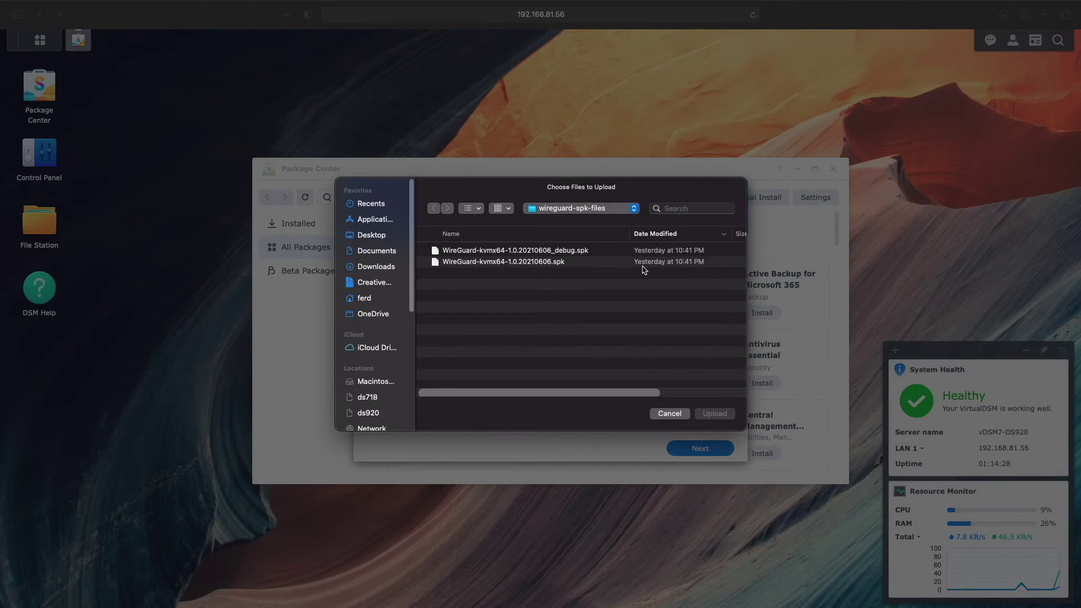
click(543, 264)
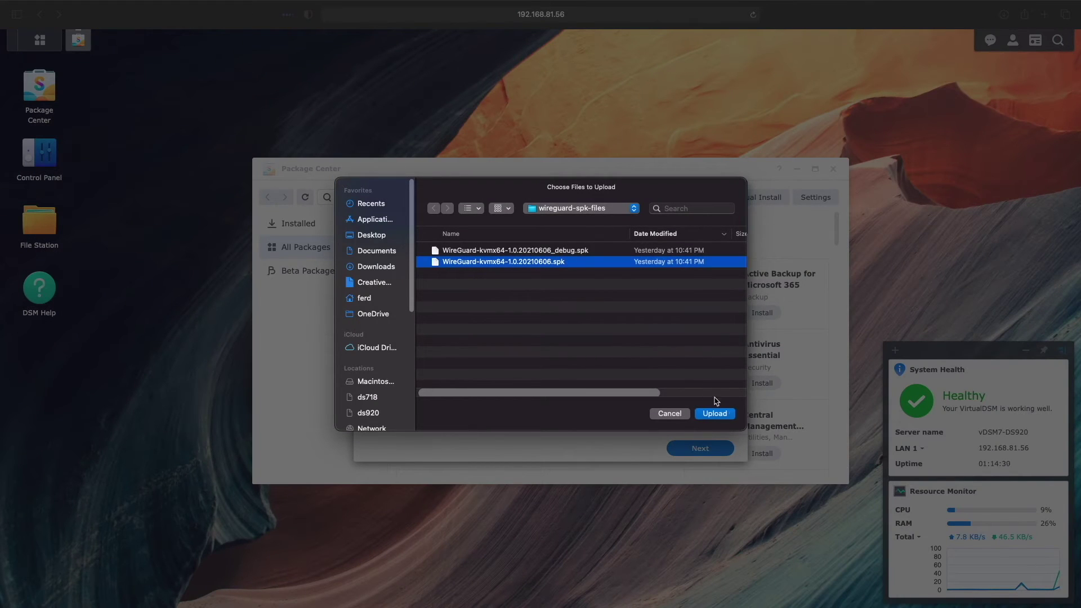
click(730, 417)
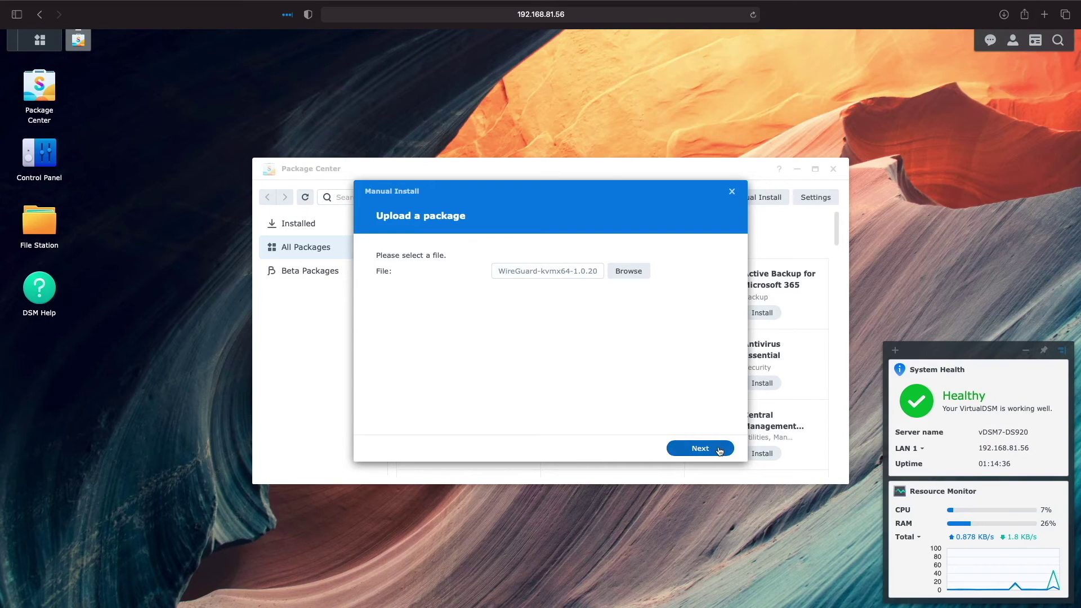
click(719, 448)
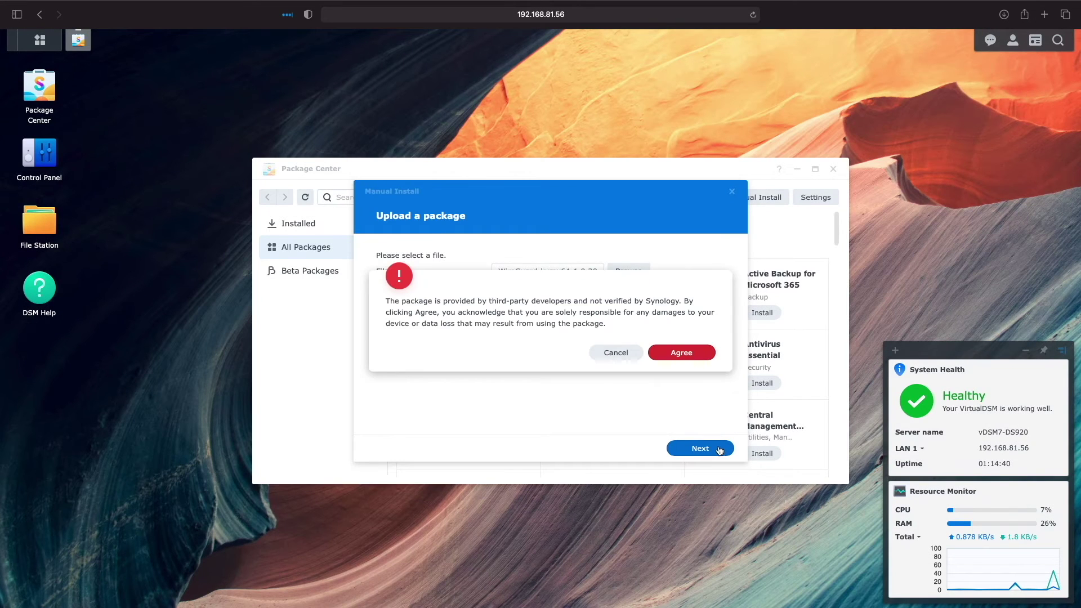
click(690, 359)
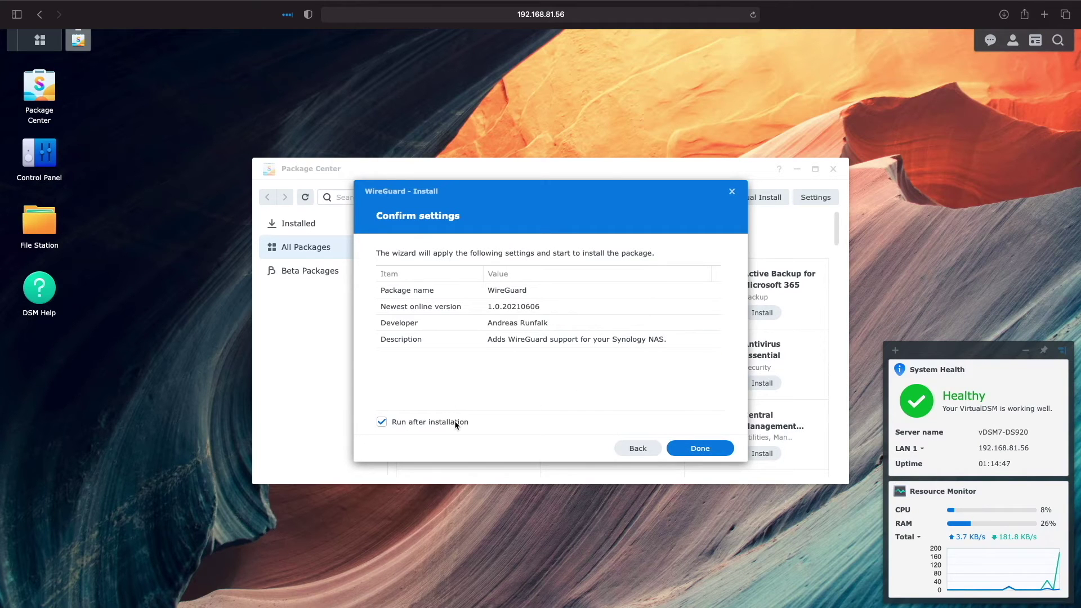
click(454, 421)
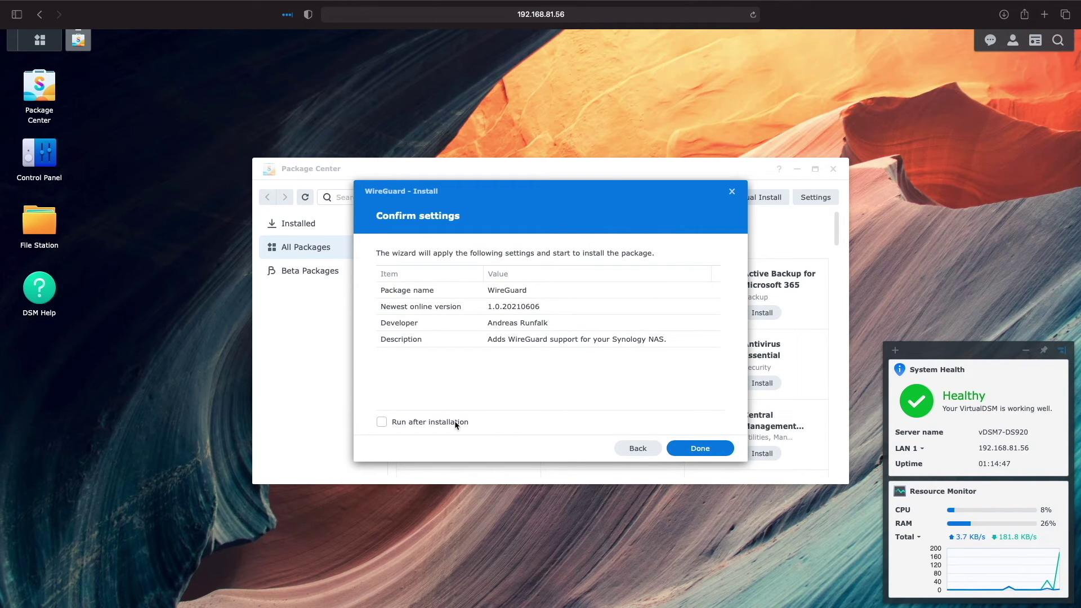
click(721, 449)
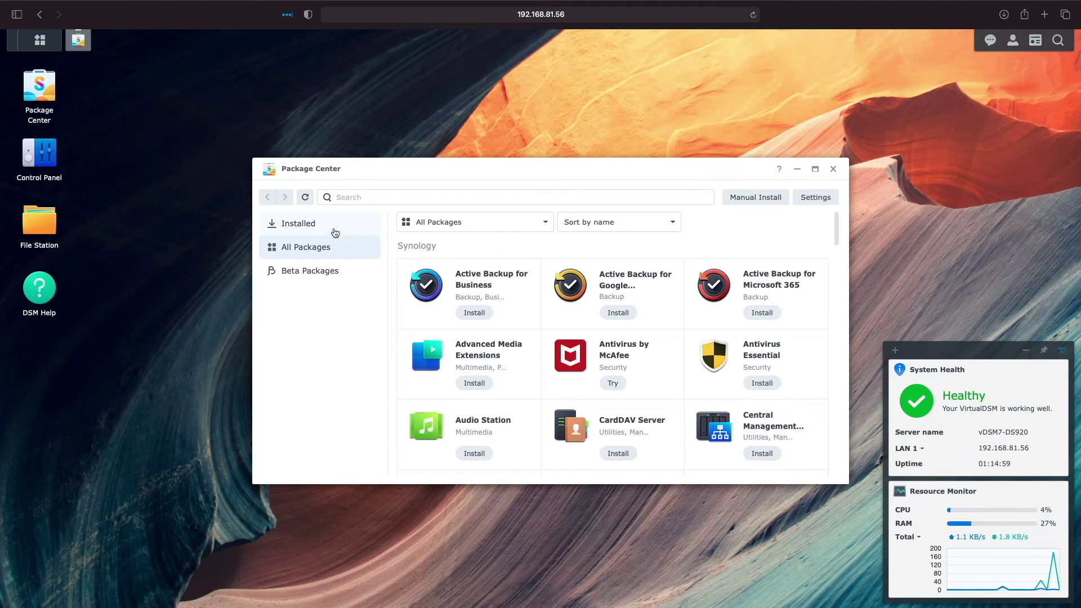
Confirm WireGuard shows as Manually Stopped in the installed packages list.
click(335, 231)
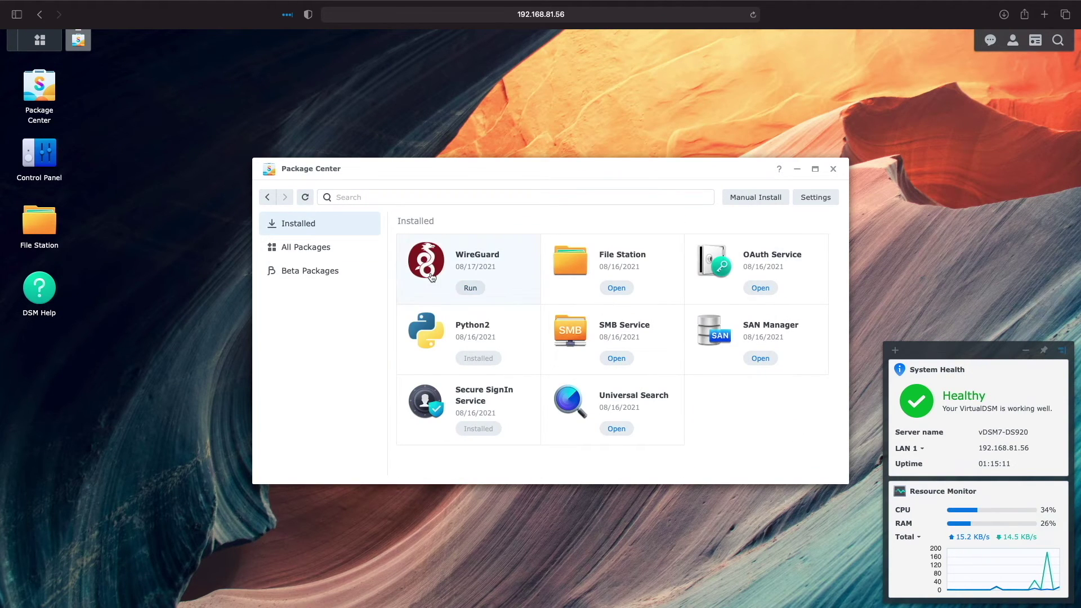
click(431, 276)
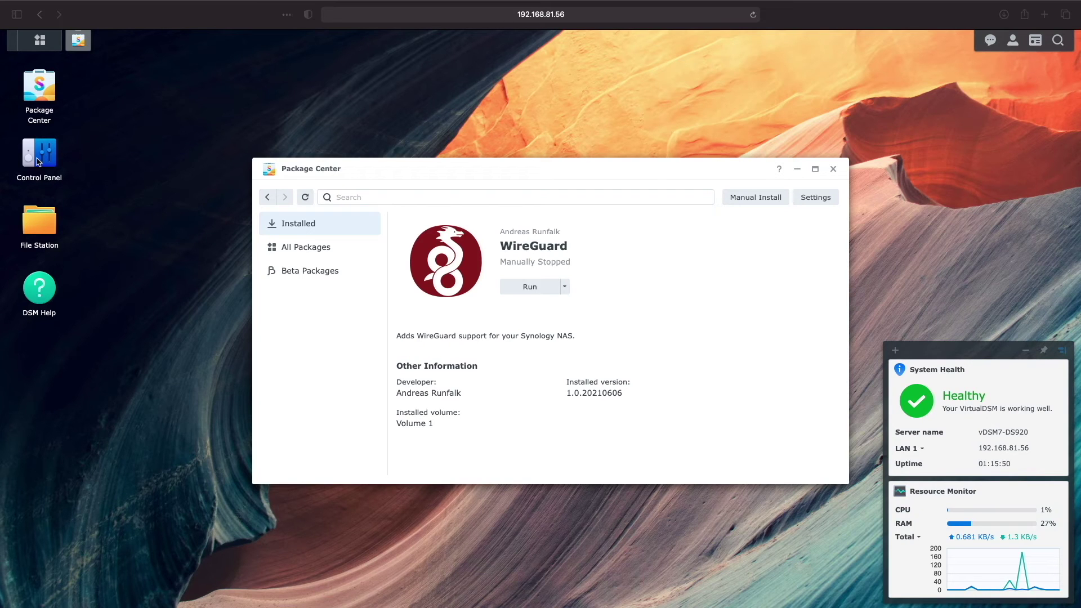
double_click(39, 160)
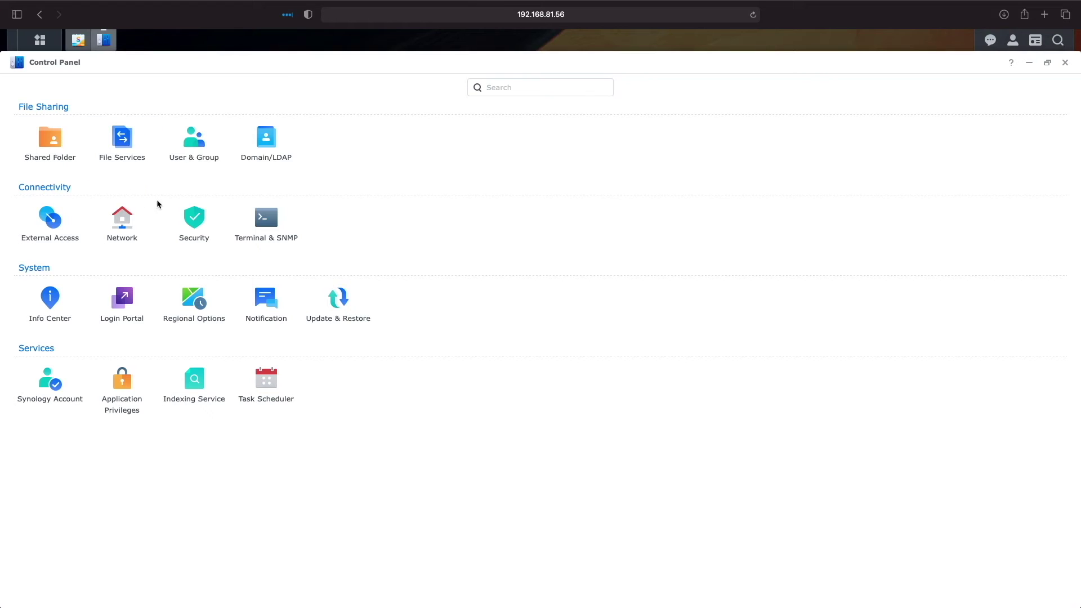
Enable SSH on port 22 under Terminal & SNMP and apply, acknowledging the warning.
click(252, 219)
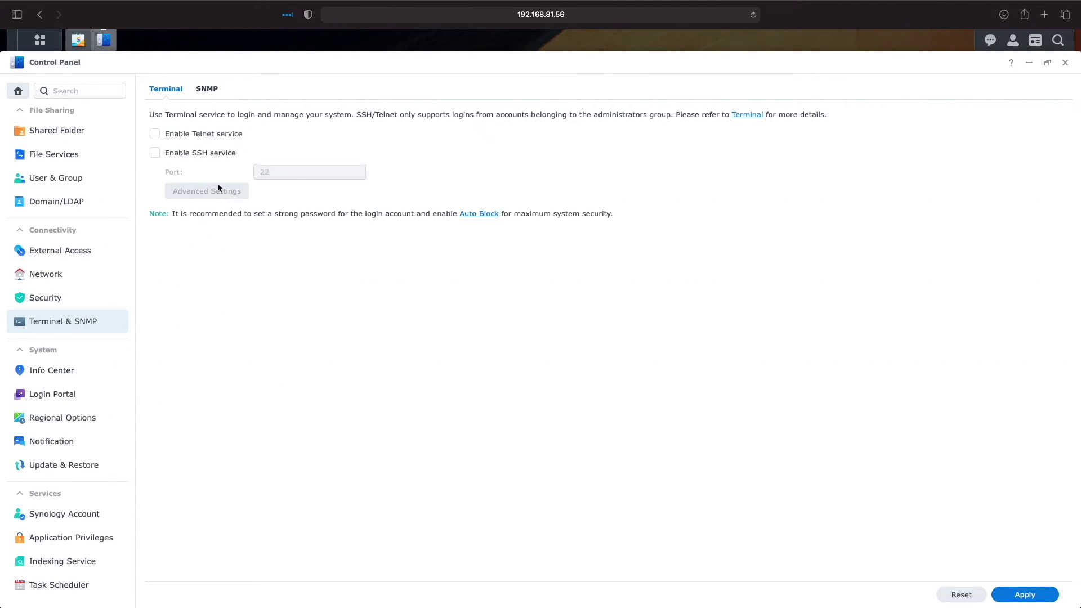
click(164, 153)
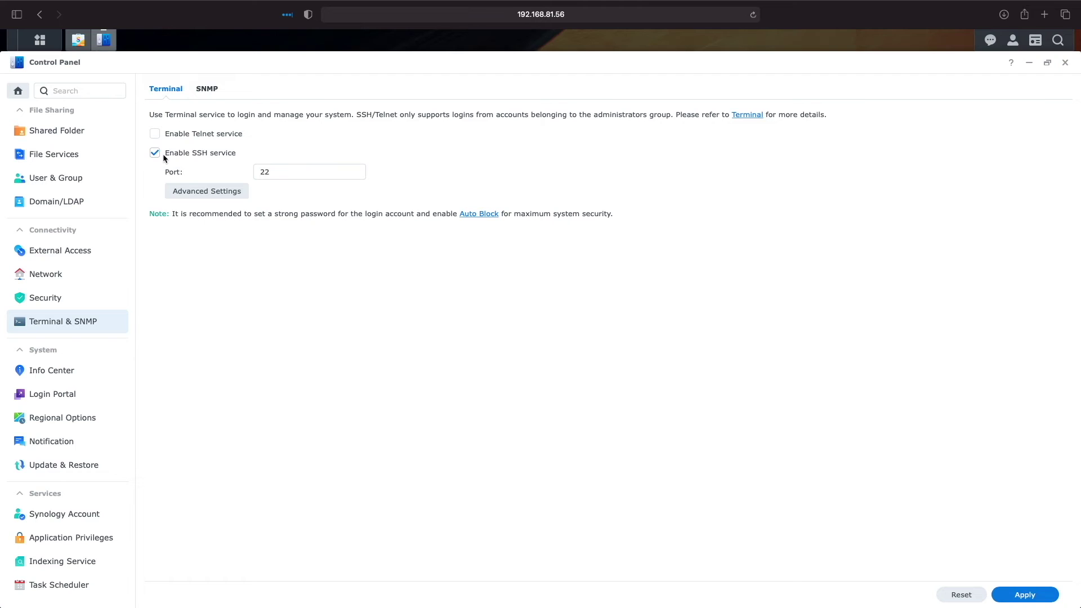
click(1016, 595)
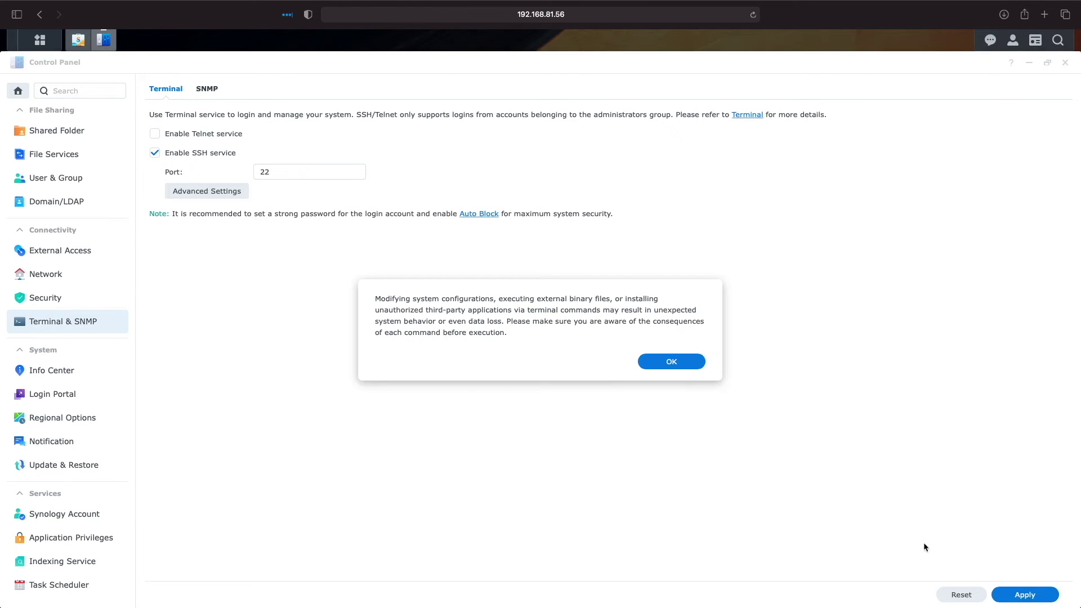
click(655, 366)
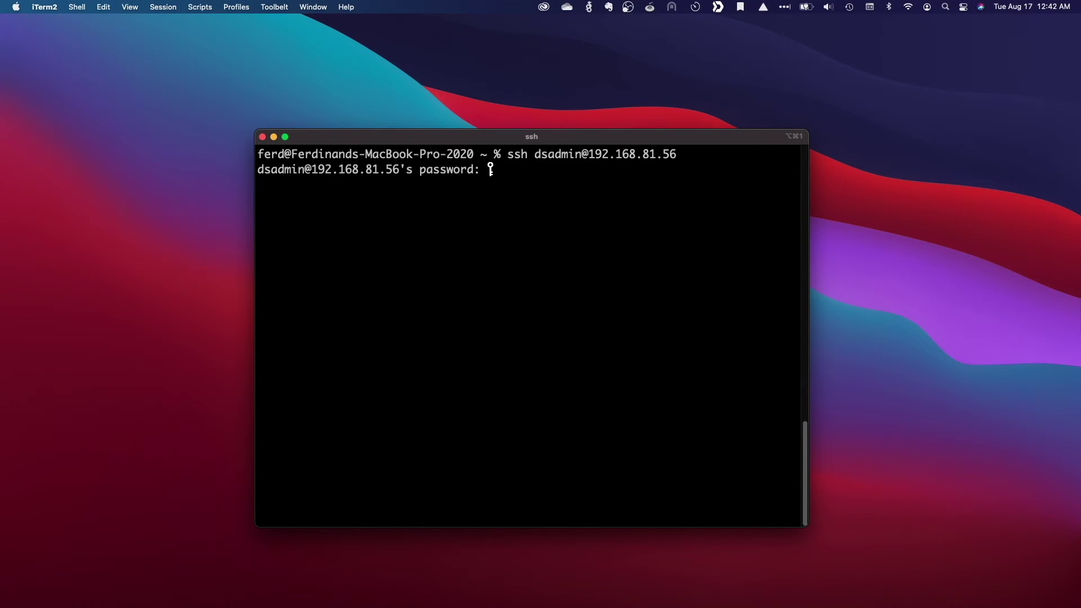
Log in over SSH and run sudo /var/packages/WireGuard/scripts/start.
key(Return)
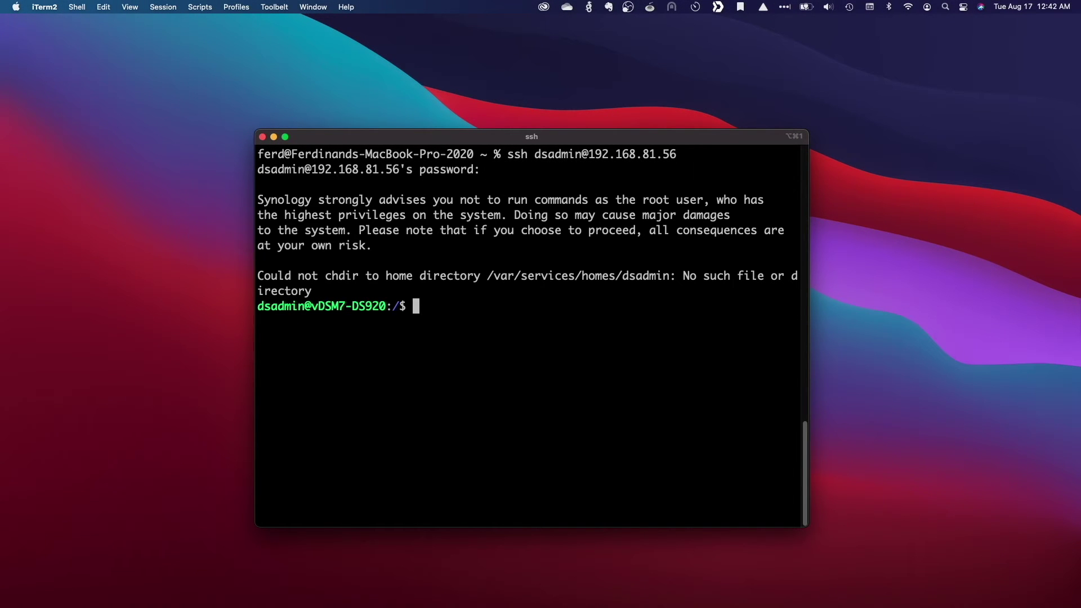
text(sudo /var/packages/WireGuard/scripts/start)
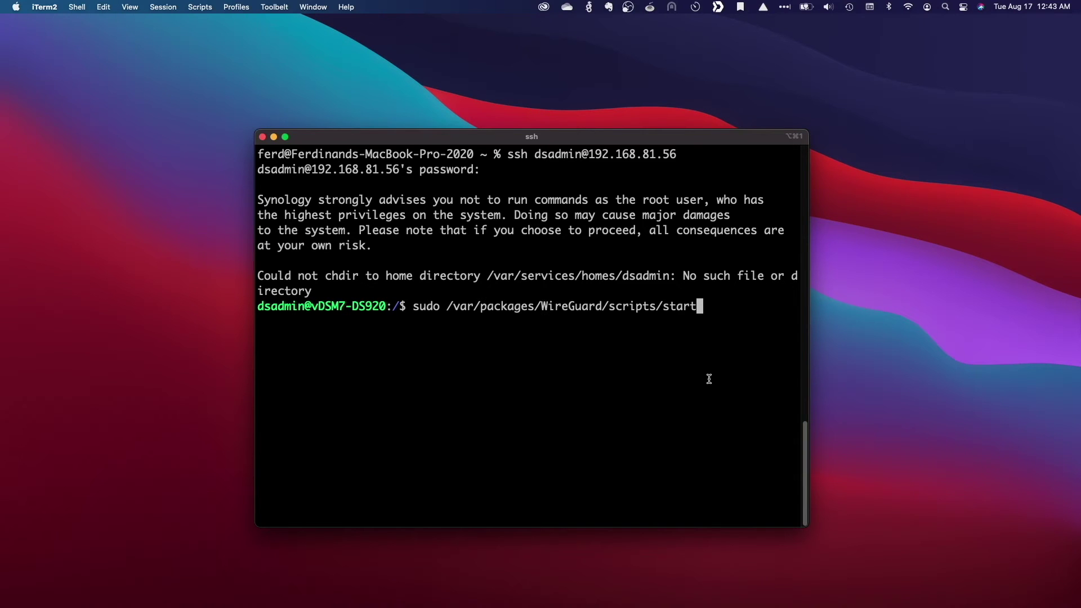
key(Return)
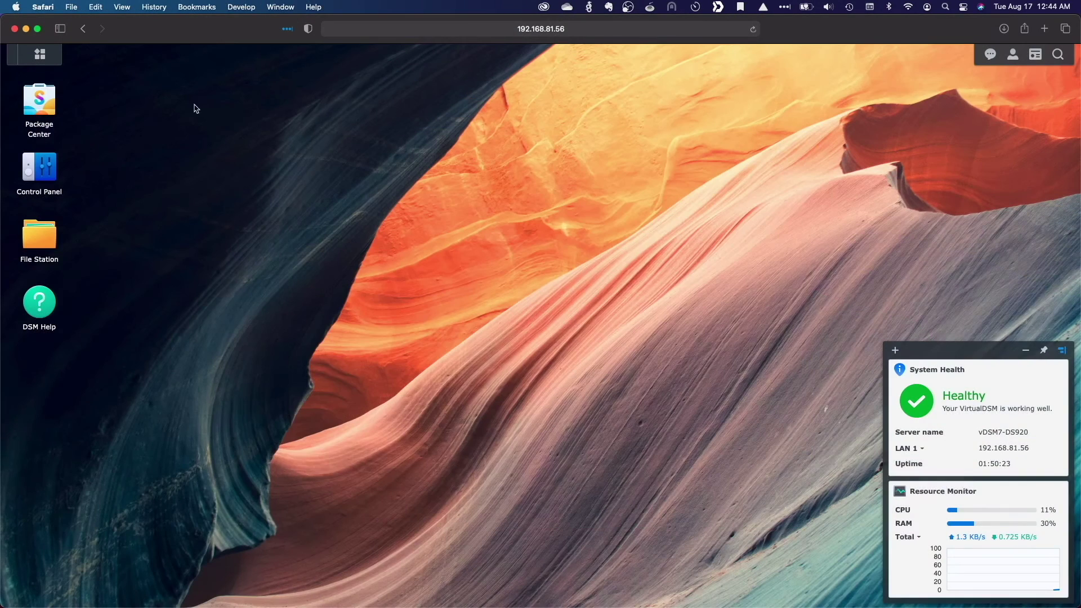
Confirm WireGuard shows Running in Package Center's installed packages, then minimize the browser.
click(41, 107)
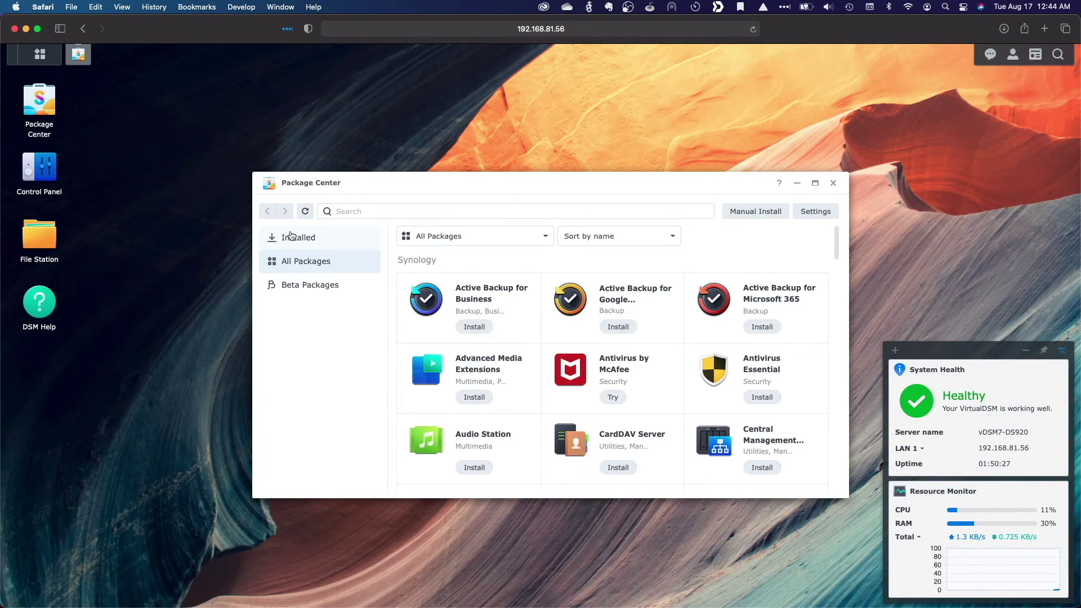
click(290, 235)
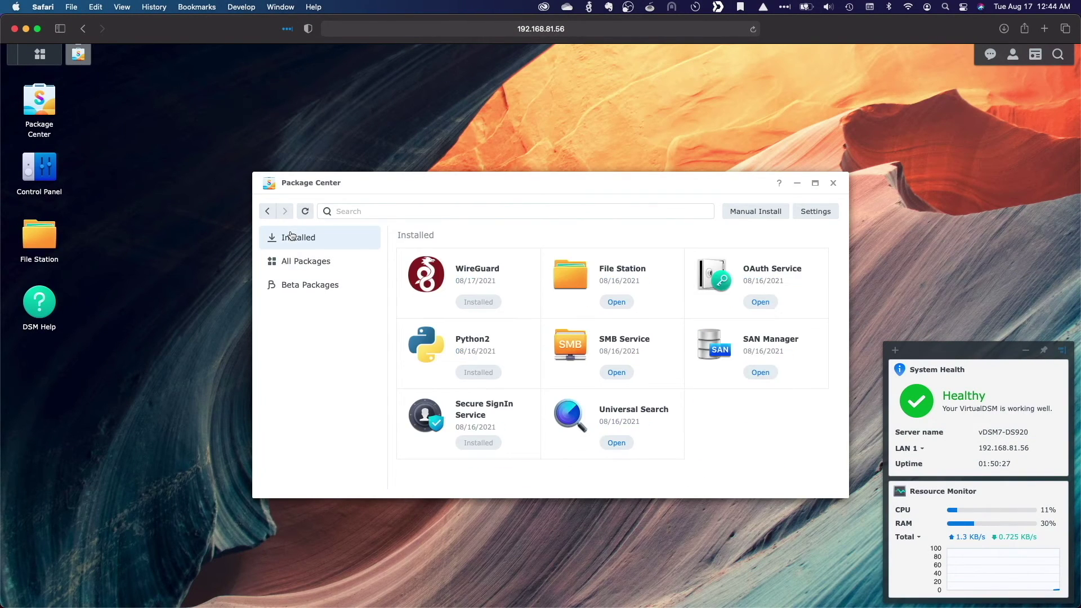
click(418, 270)
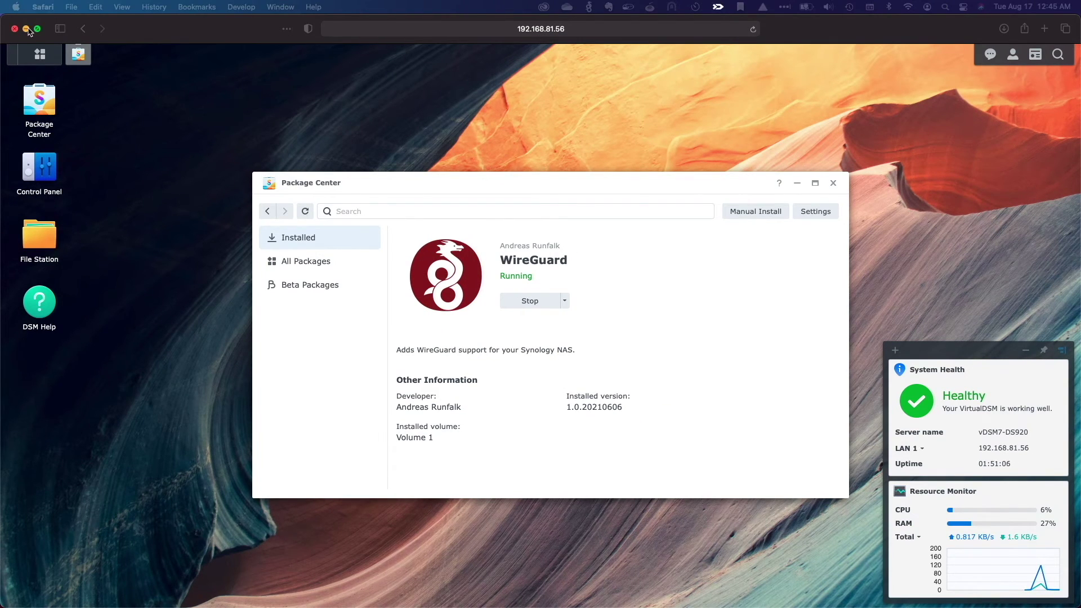
click(27, 29)
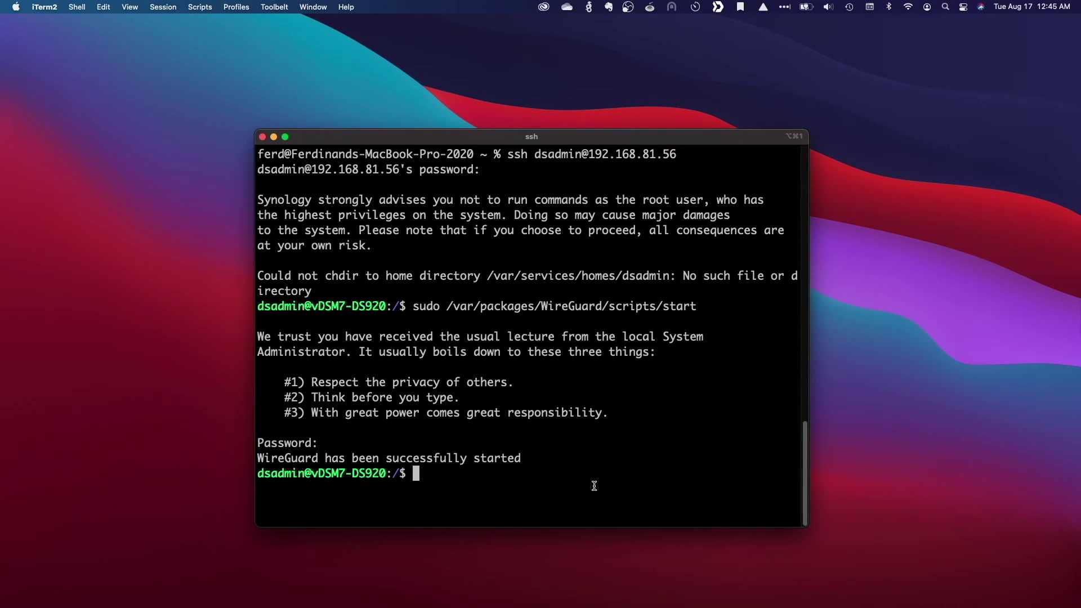
Become root, then create and enter the /etc/wireguard folder.
text(sudo su -)
key(Return)
text(mk)
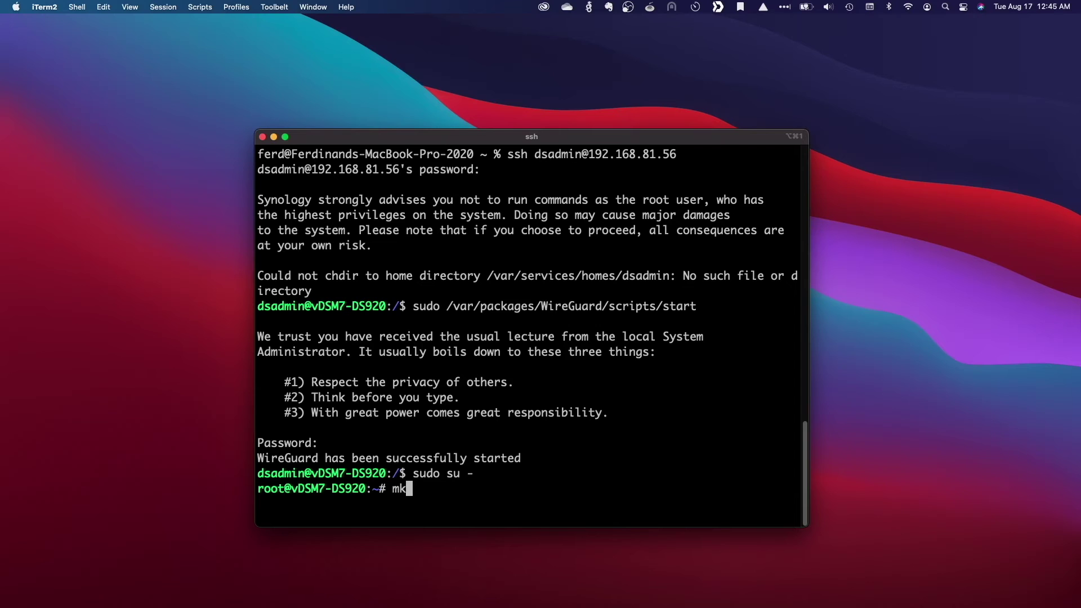
text(dir /etc/wireguard)
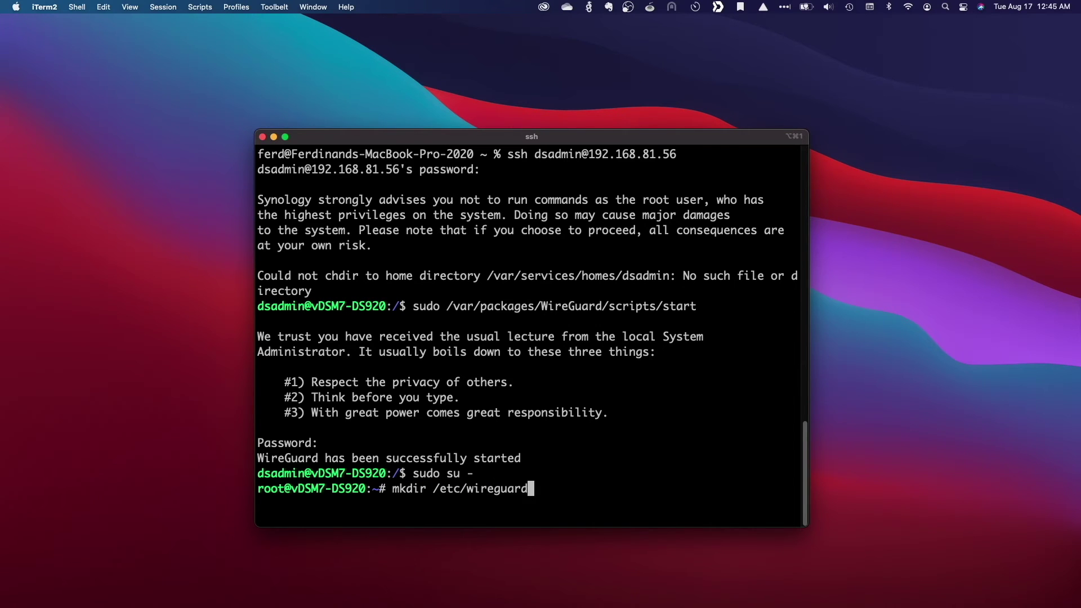
key(Return)
text(cd /etc/)
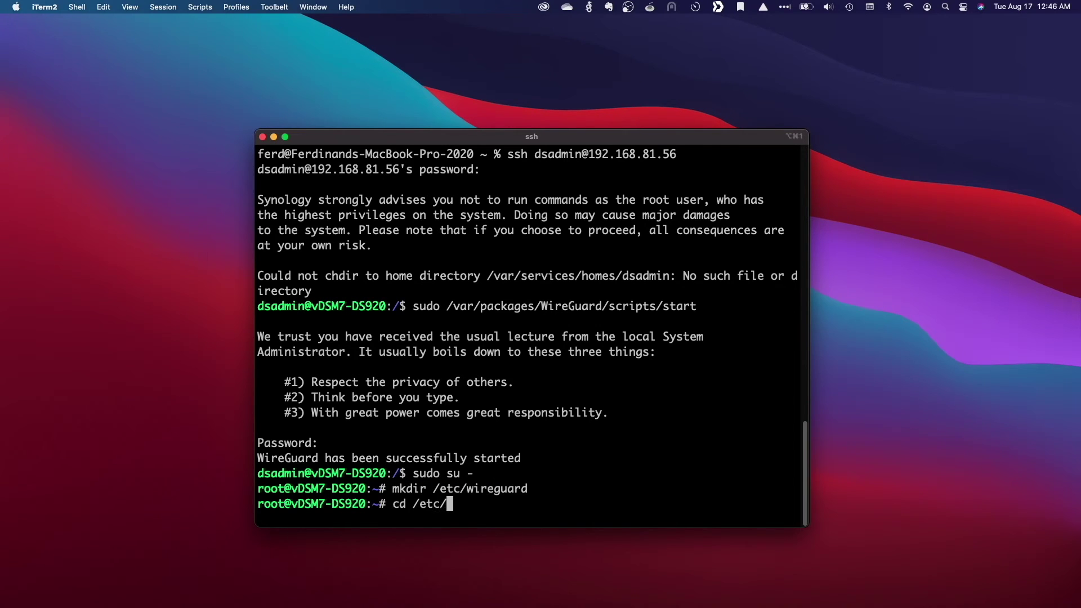
text(wireguard)
key(Return)
text(clear)
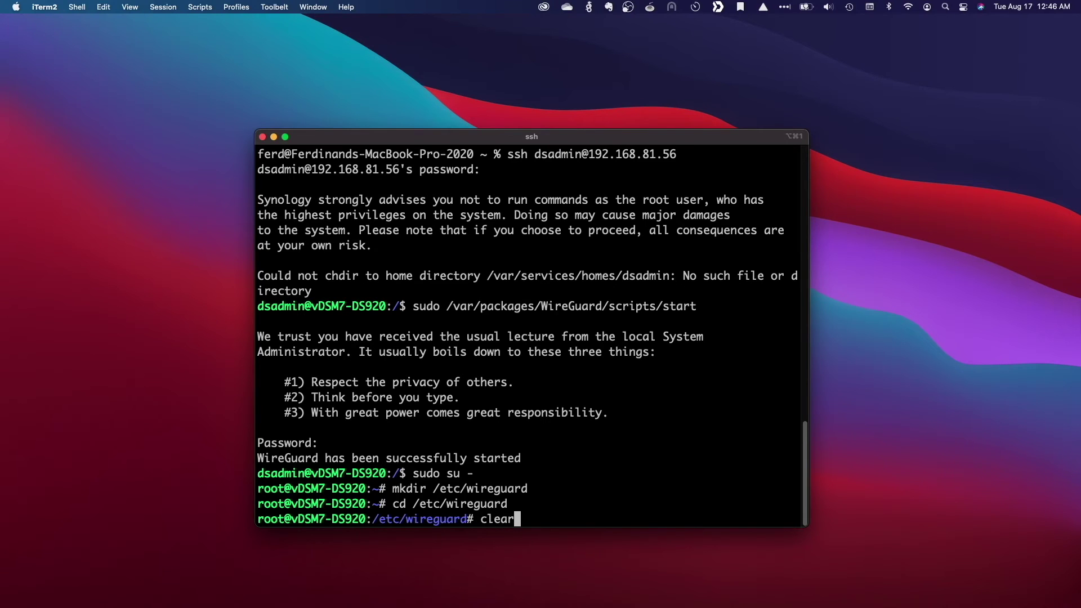
key(Return)
Generate the server private and public keys into privatekey and publickey with umask 077.
click(632, 348)
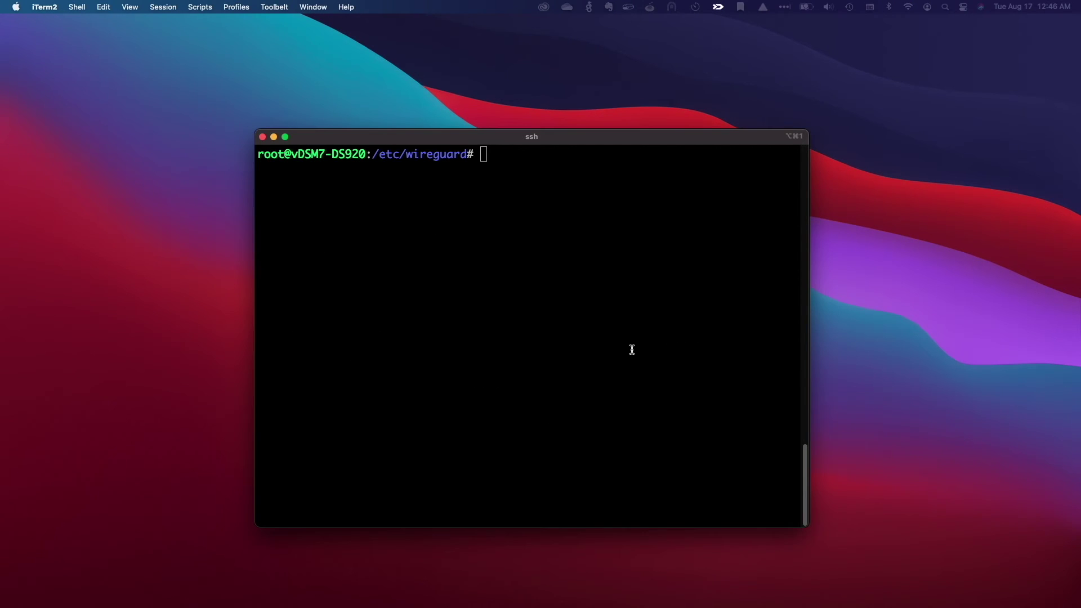
text(umask 077; wg genkey | tee privatekey | wg pubkey > publickey)
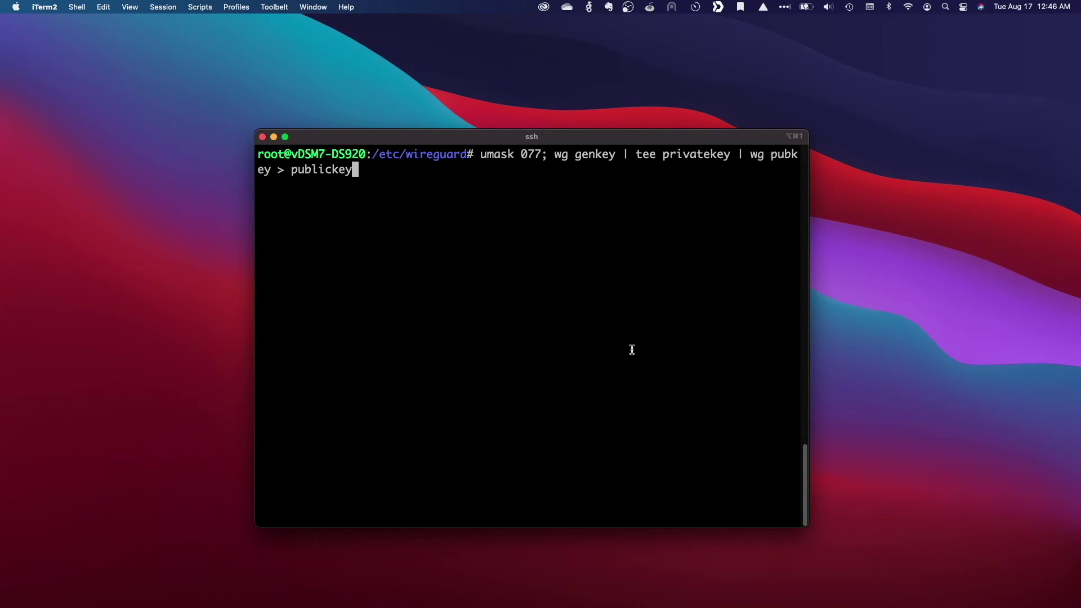
key(Return)
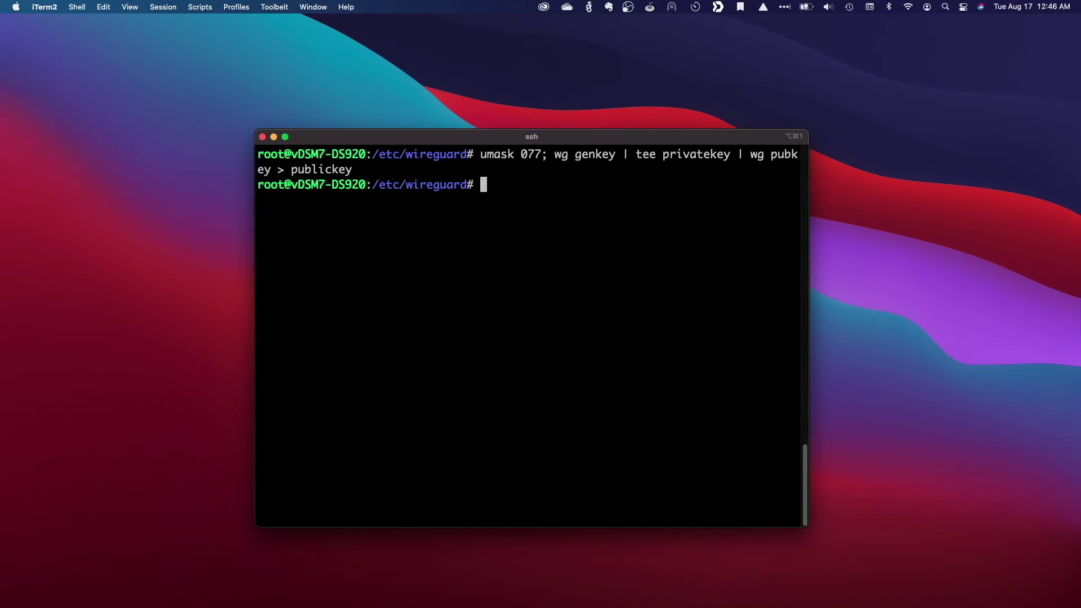
Create wg0.conf in vi with the pasted interface and peer configuration, and save it.
text(vi wg0.conf)
key(Return)
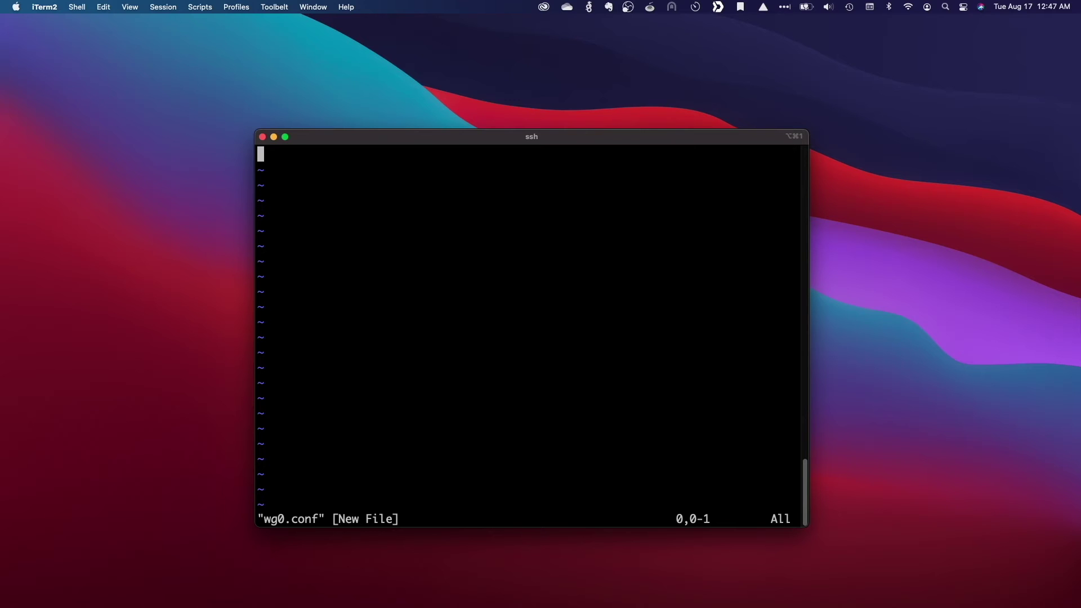
key(i)
text([Interface] Address = 10.0.1.1/16 PrivateKey = <server public key> ListenPort = 51820 PostUp = iptables -A FORWARD -i %i -j ACCEPT; iptables -A FORWARD -o %i -j ACCEPT; iptables -t nat -A POSTROUTING -o eth0 -j MASQUERADE PostDown = iptables -D FORWARD -i %i -j ACCEPT; iptables -D FORWARD -o %i -j ACCEPT; iptables -t nat -D POSTROUTING -o eth0 -j MASQUERADE  [Peer] PublicKey = <client public key> AllowedIPs = 10.0.1.2/32)
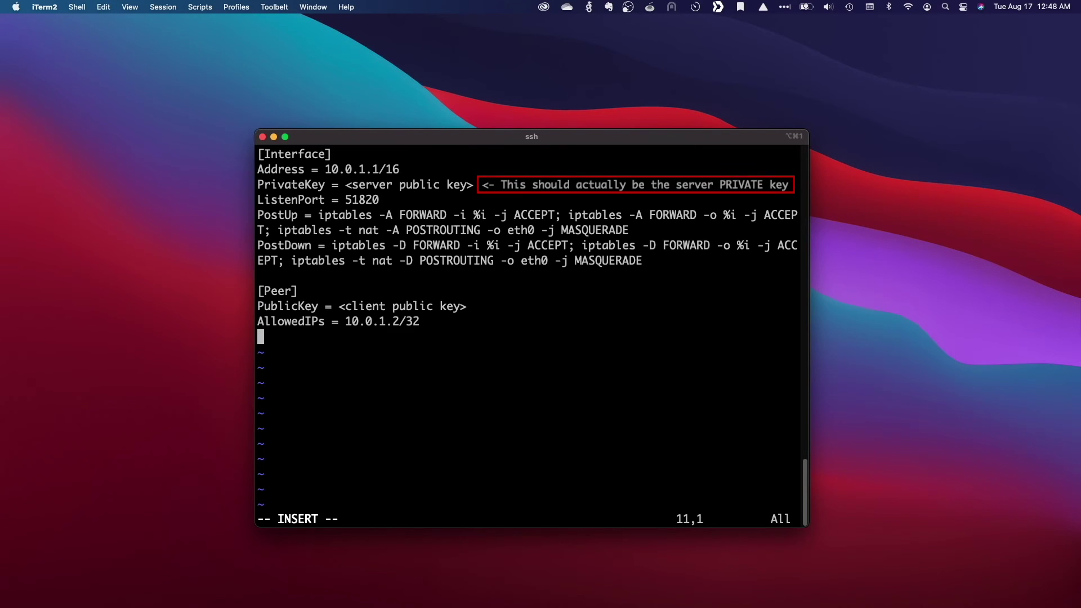
key(Escape)
text(:wq)
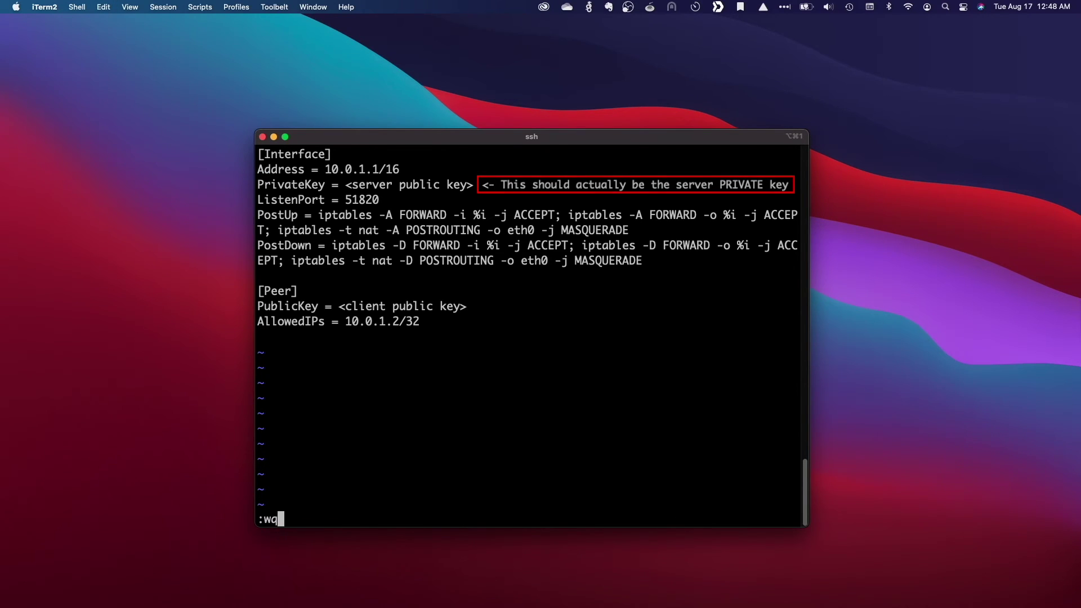
key(Return)
Print the server private key with cat privatekey and copy it.
text(cat privatekey)
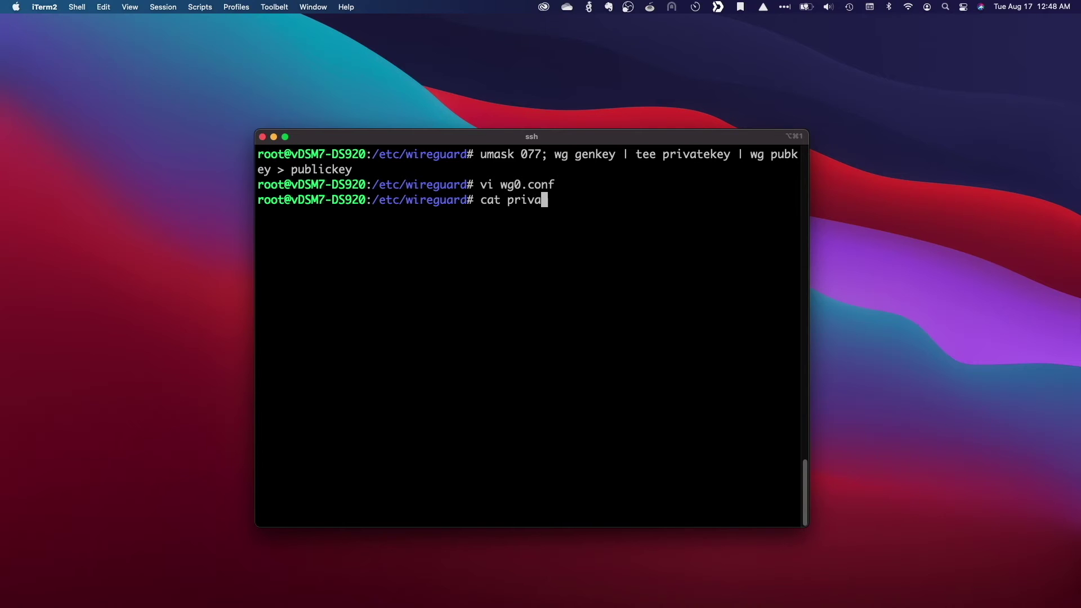
key(Return)
drag(257, 215, 555, 213)
key(super+c)
click(581, 248)
Replace the PrivateKey placeholder in wg0.conf with the server private key and save.
text(vi wg0.conf)
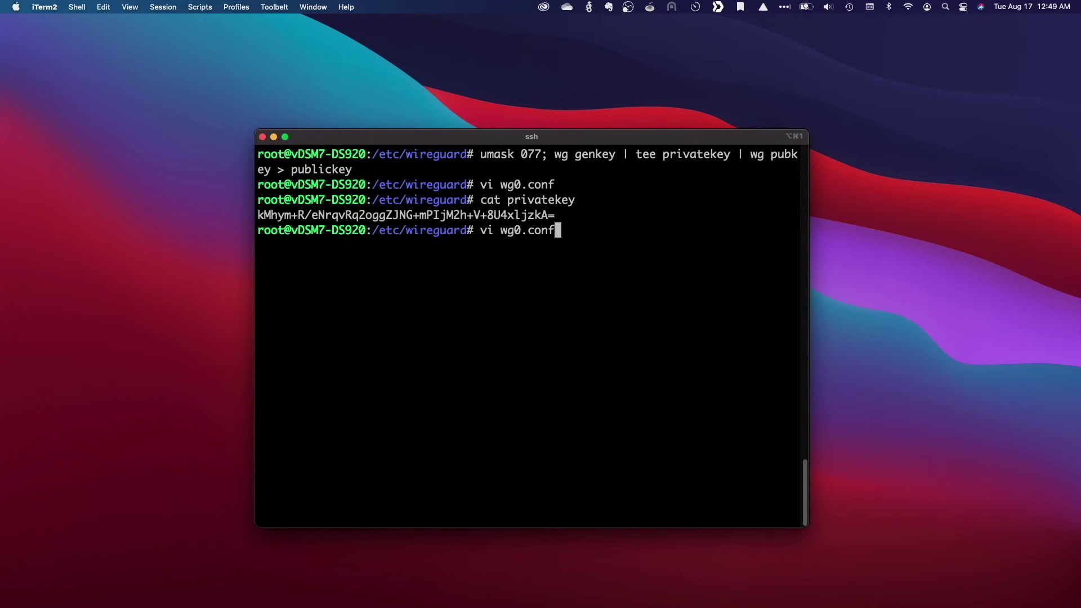
key(Return)
key(j)
key(j)
key(l)
key(l)
key(l)
key(l)
key(l)
key(l)
key(l)
key(l)
key(l)
key(l)
key(l)
key(l)
key(l)
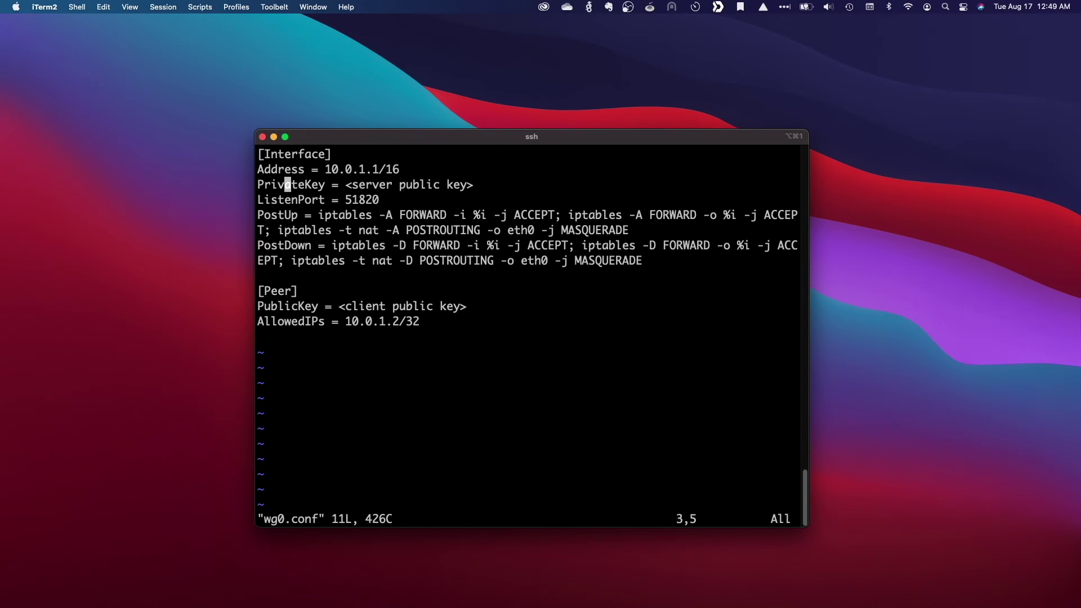
key(x)
key(x)
key(x)
key(x)
key(x)
key(x)
key(x)
key(x)
key(x)
key(x)
key(x)
key(x)
key(x)
key(x)
key(x)
key(x)
key(x)
key(x)
key(x)
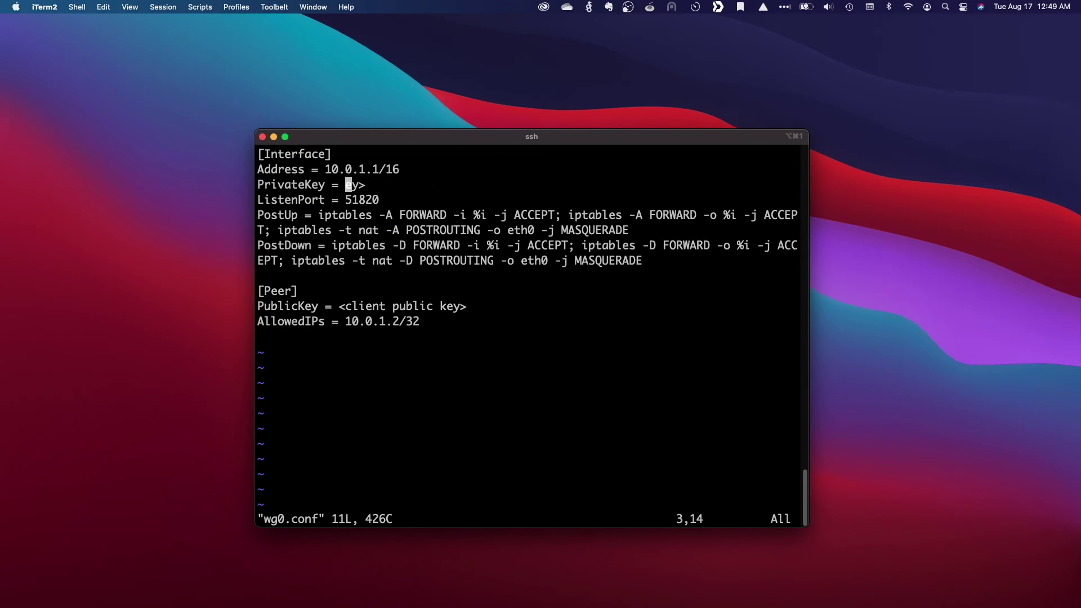
key(a)
key(super+v)
key(Escape)
text(:wq)
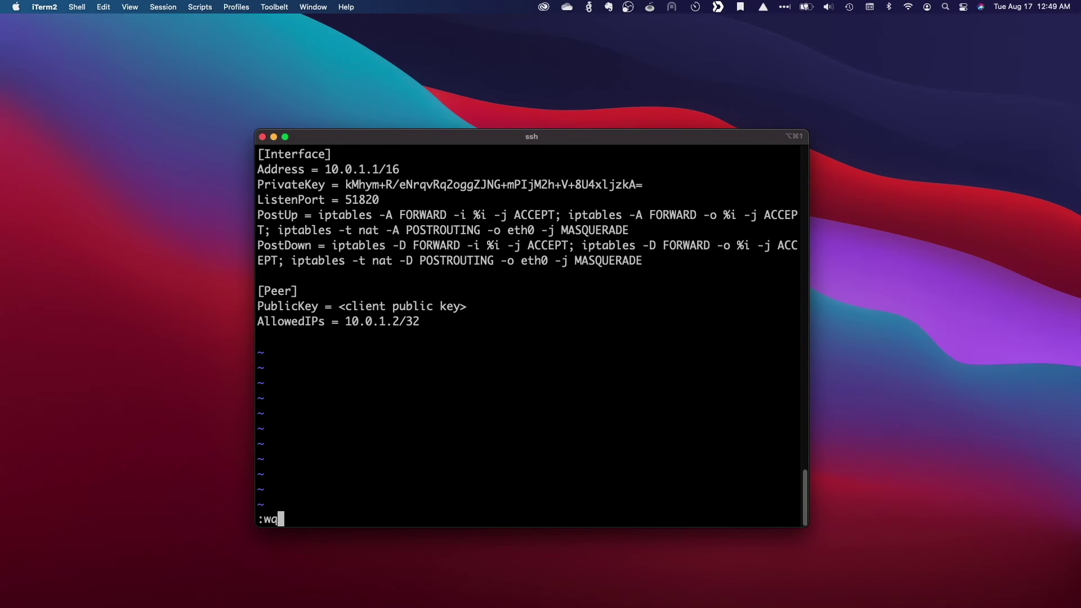
key(Return)
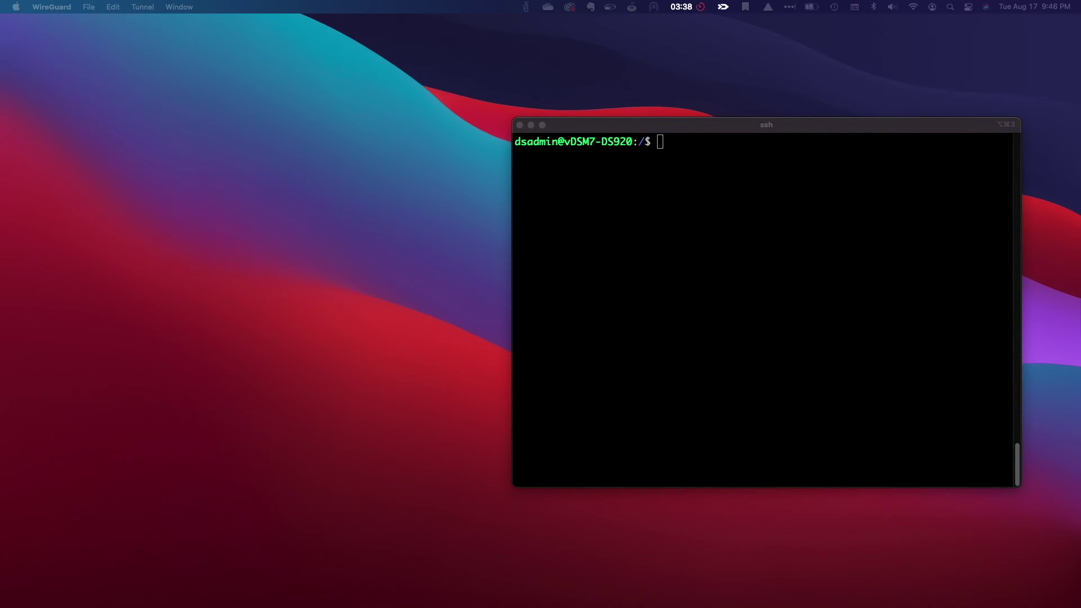
From the WireGuard menu bar icon, open Manage Tunnels and add an empty tunnel.
click(526, 7)
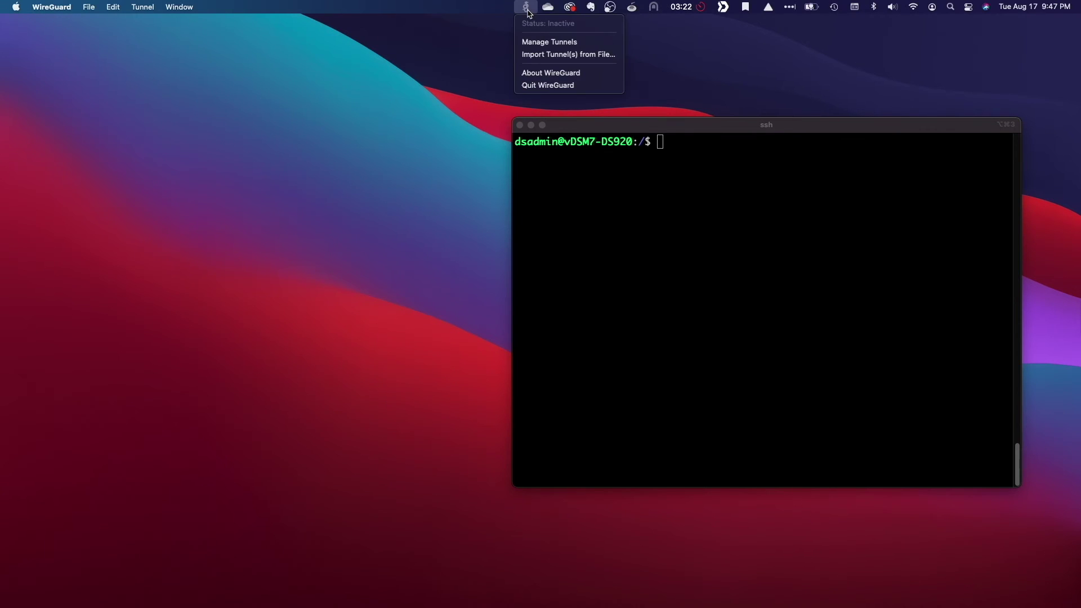
click(539, 44)
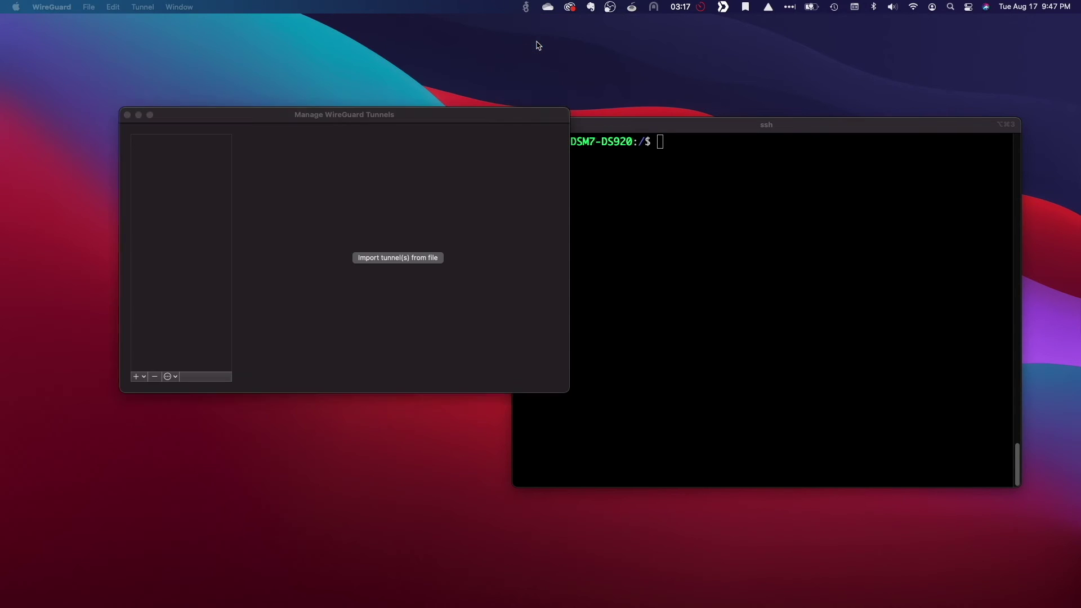
drag(525, 122, 453, 153)
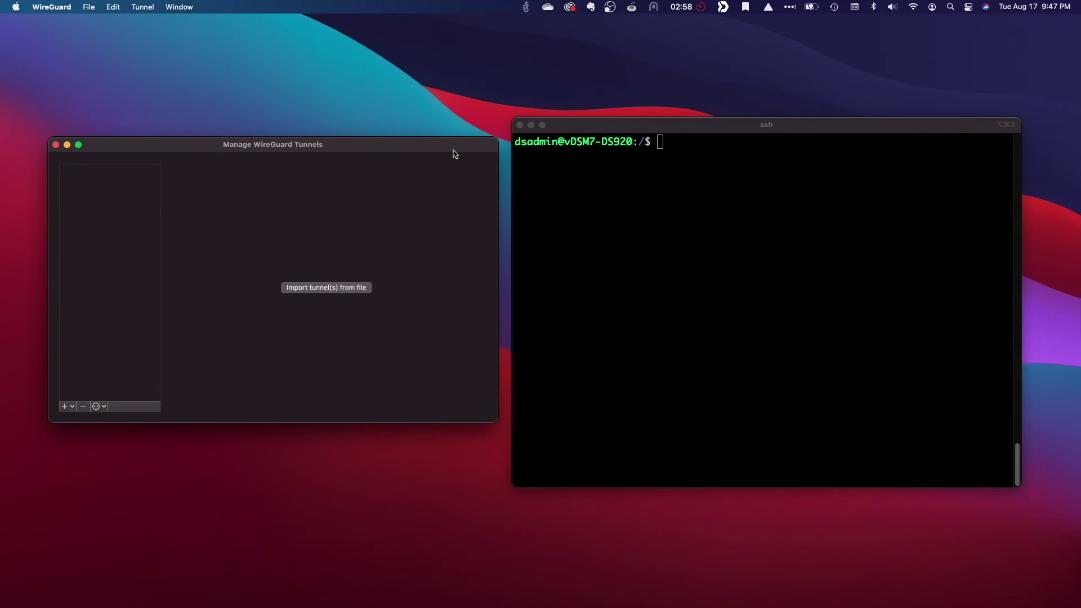
click(73, 407)
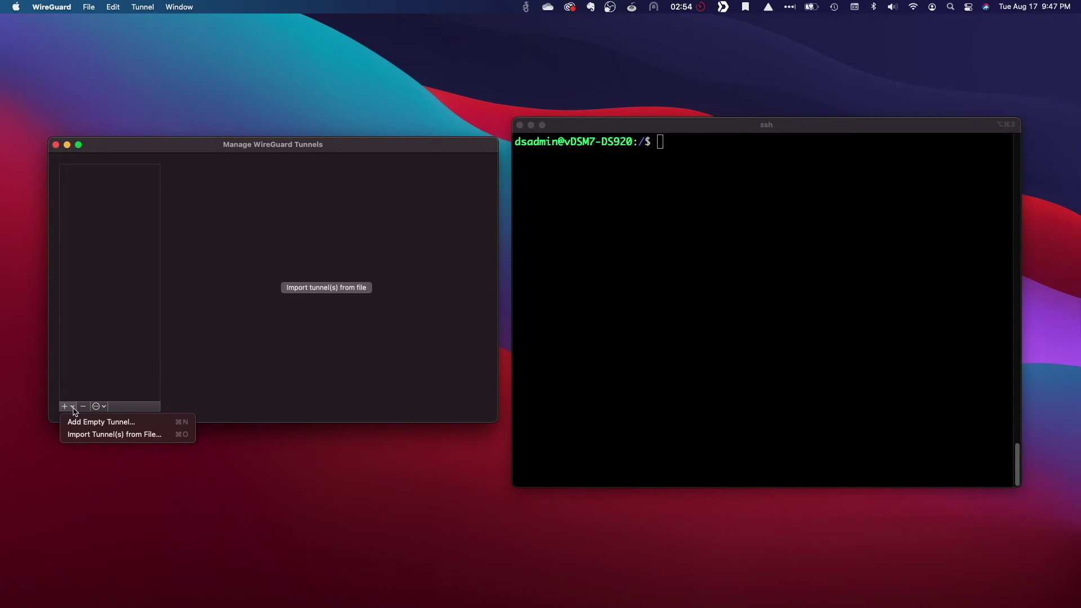
click(79, 424)
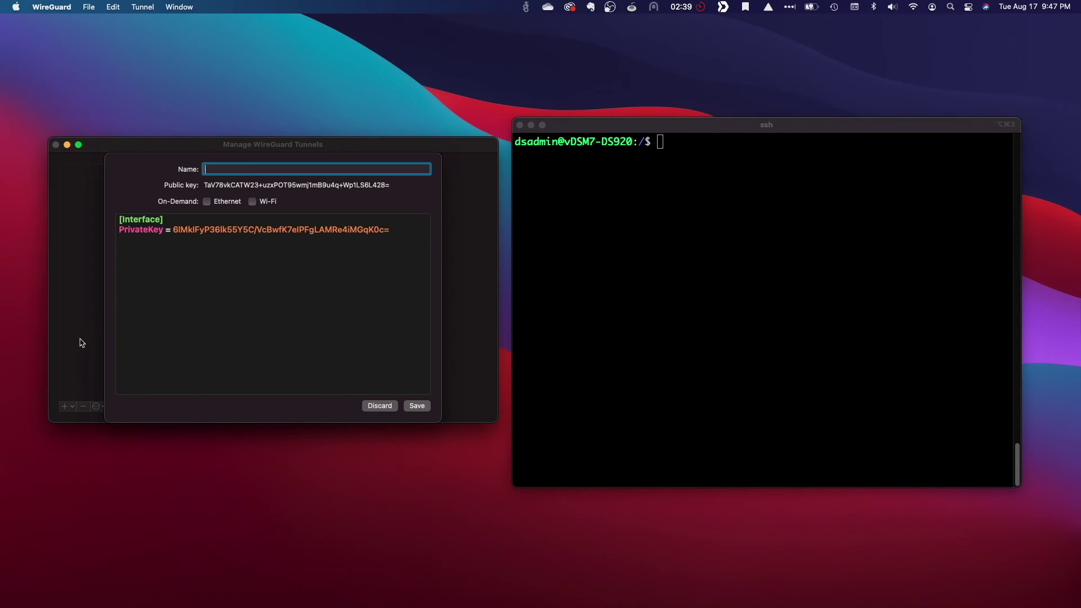
Name the tunnel vDSM7-WireGuard and set Address = 10.0.1.2/32, copied from the server's wg0.conf.
text(vDSM7-WireGuard)
click(394, 231)
key(Return)
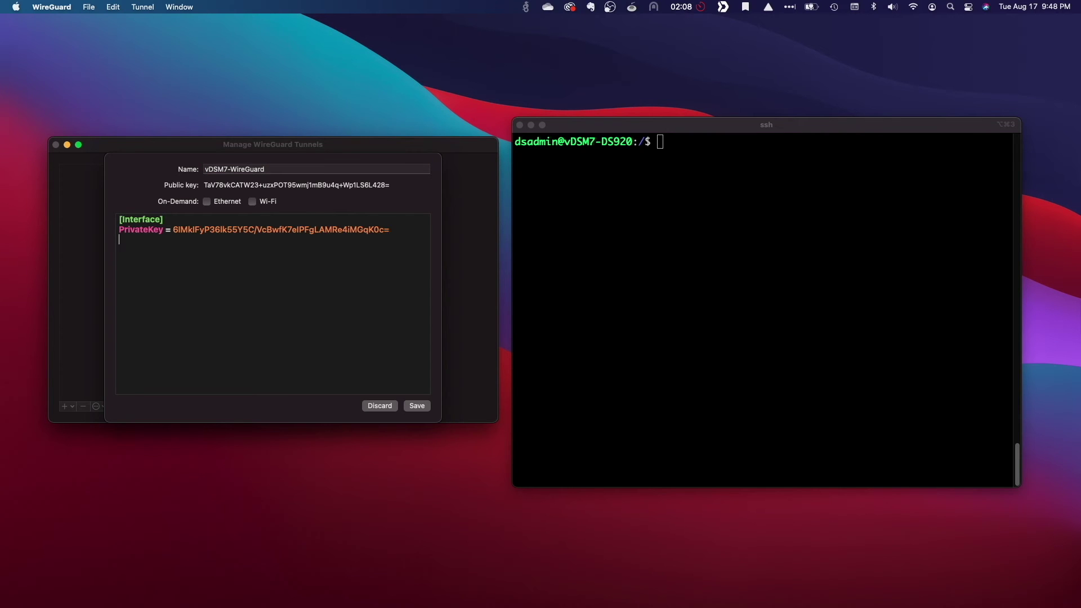
text(Address =)
click(685, 242)
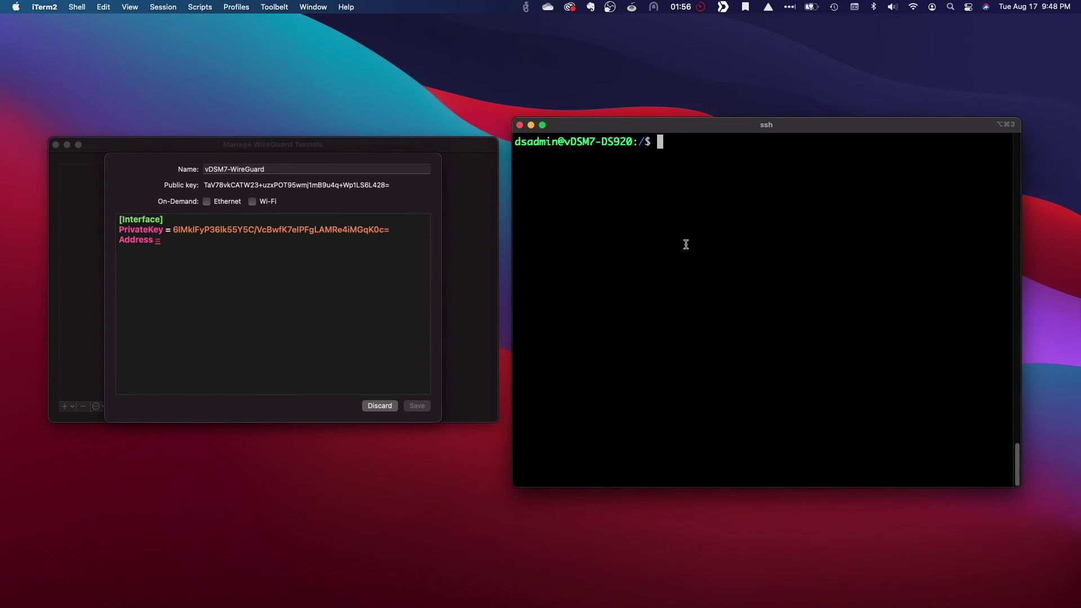
text(sudo cat /etc/wireguard/wg0.conf)
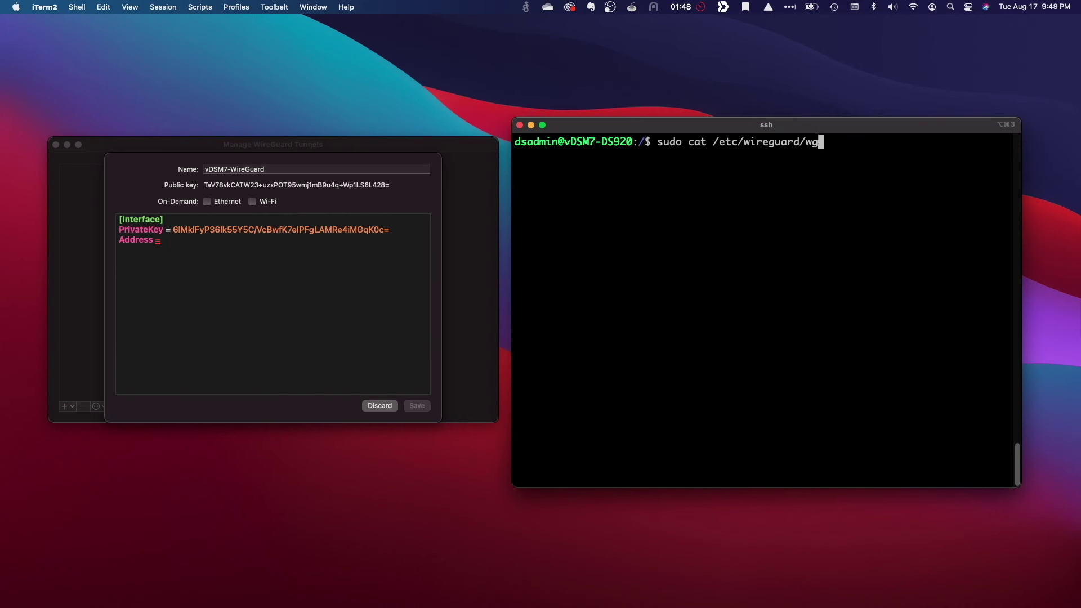
key(Return)
key(Return)
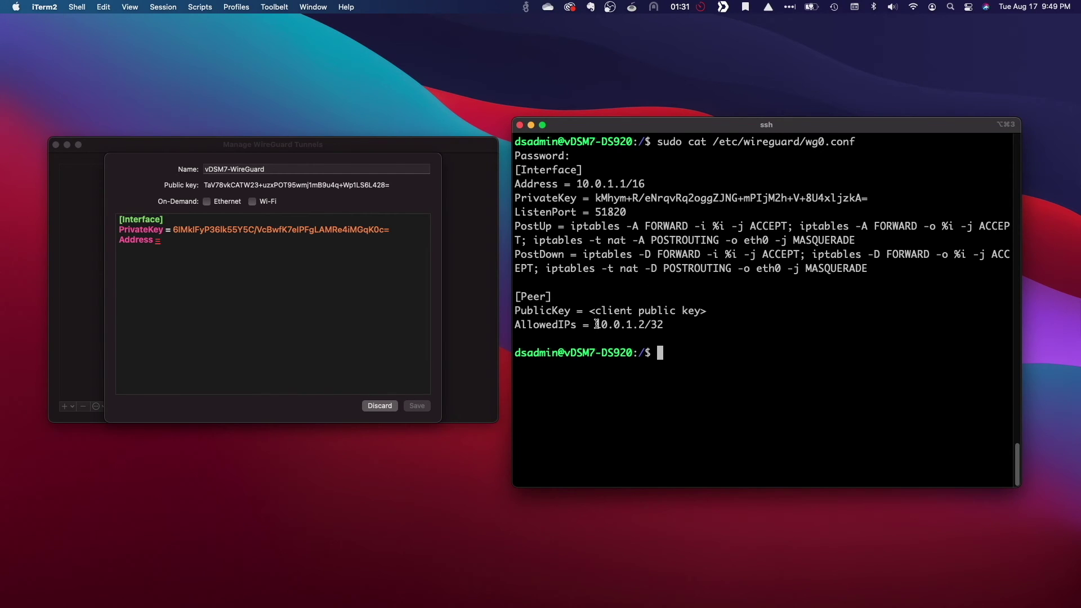
drag(596, 324, 666, 325)
key(super+c)
click(286, 259)
key(super+v)
Add a [Peer] section whose PublicKey is the server key from /etc/wireguard/publickey.
key(Return)
key(Return)
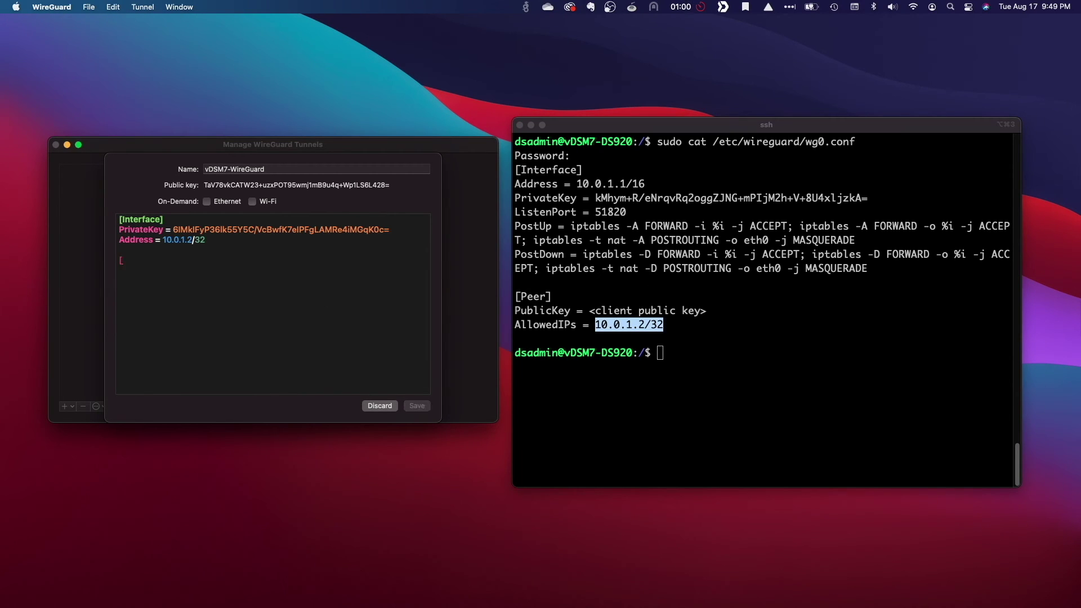
text([Peer])
key(Return)
text(PublicKey =)
click(733, 371)
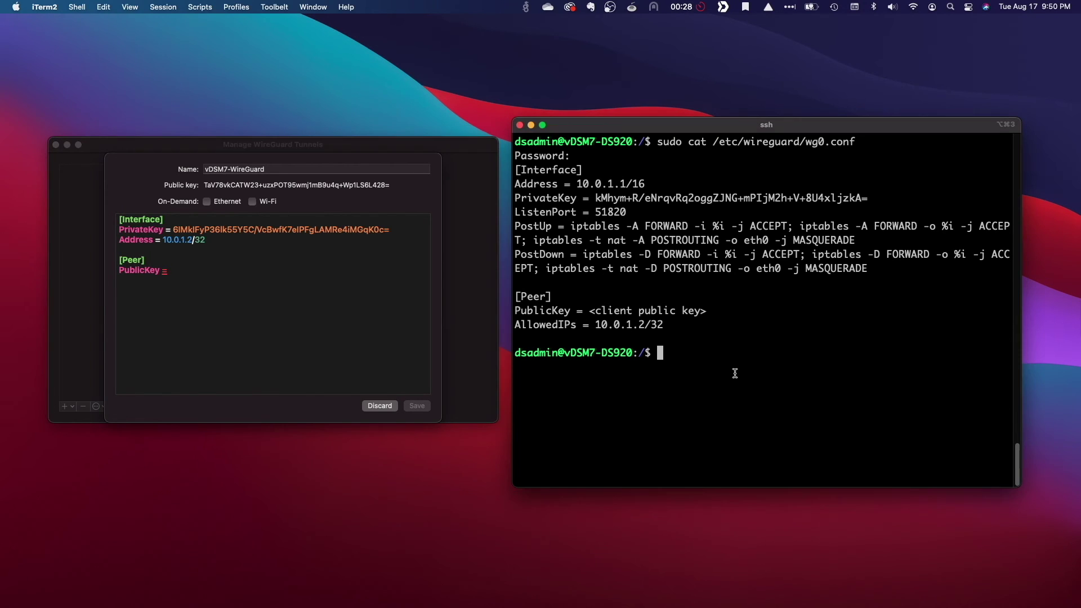
text(sudo cat /etc/wireguard/publickey)
key(Return)
drag(514, 366, 787, 367)
click(298, 300)
key(super+v)
Add AllowedIPs = 192.168.81.0/24 and Endpoint = datechtips-wg.synology.me:51820, then save the tunnel.
key(Return)
text(Al)
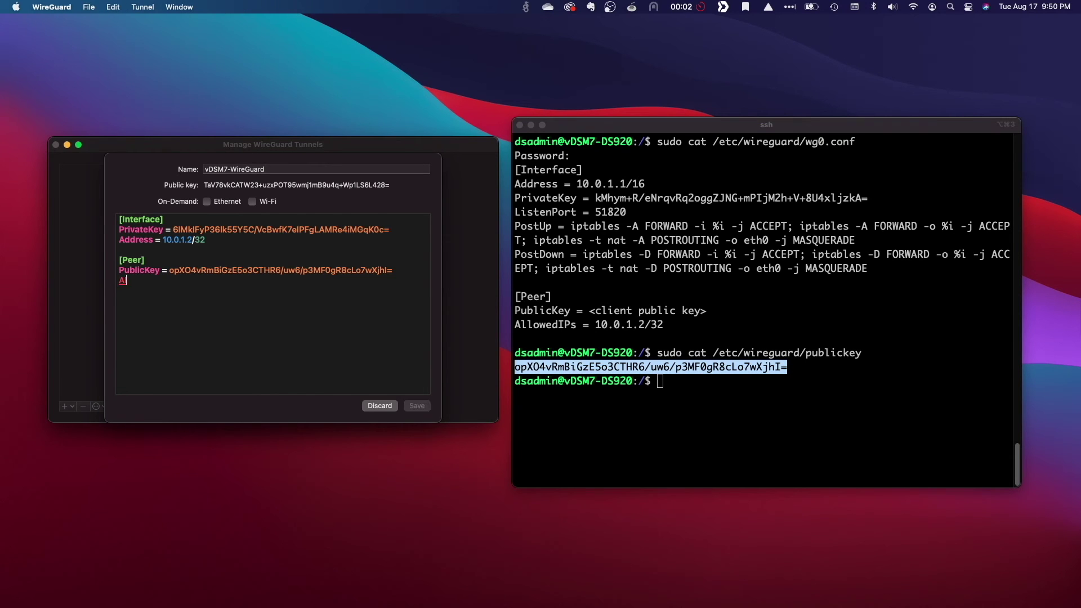
text(lowedIPs)
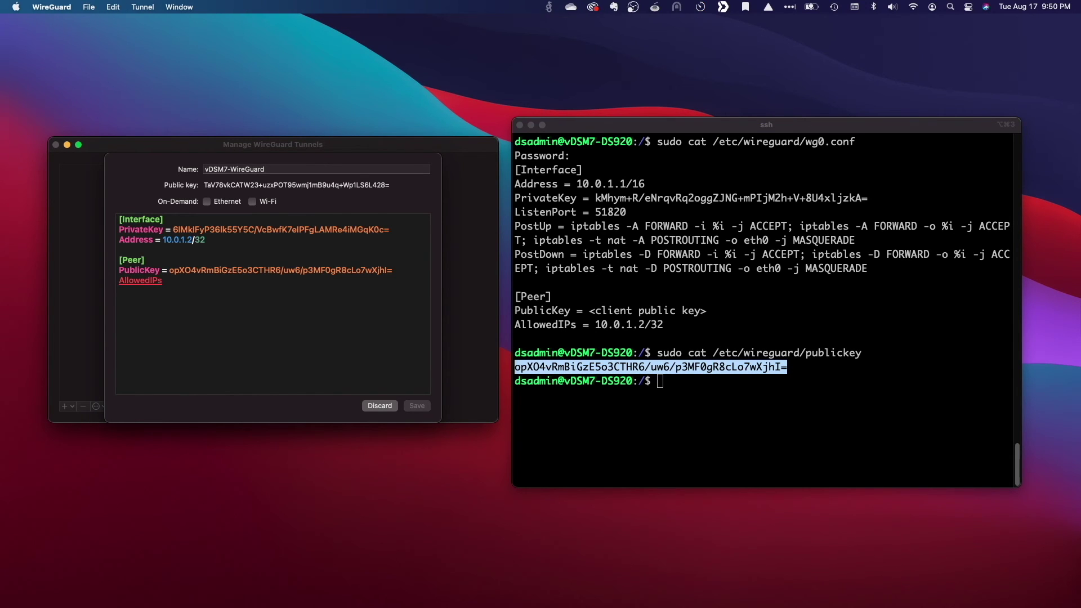
text( = 1)
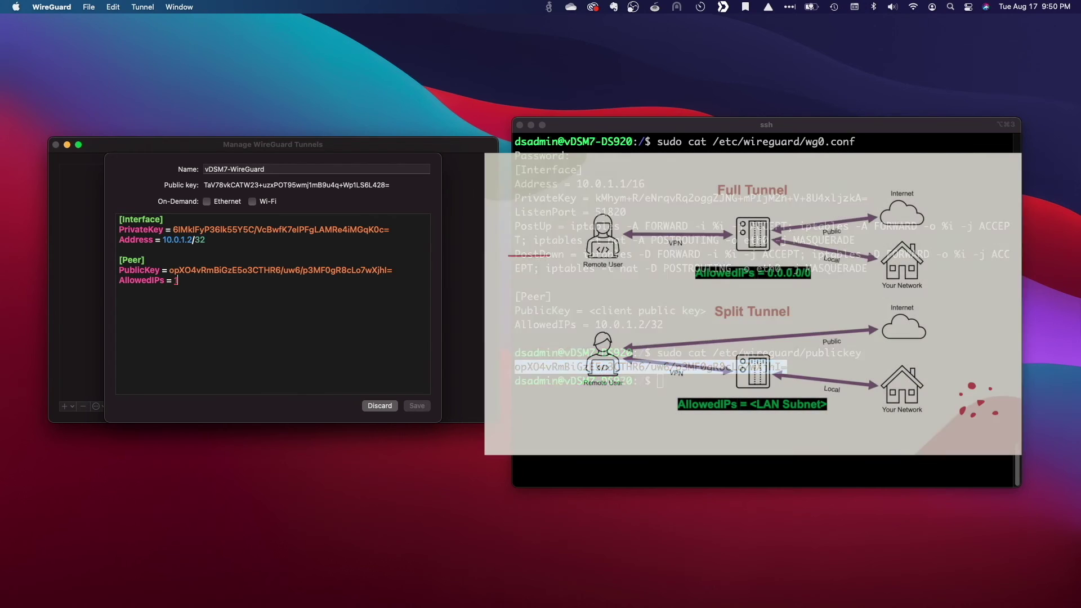
text(92.168.81.)
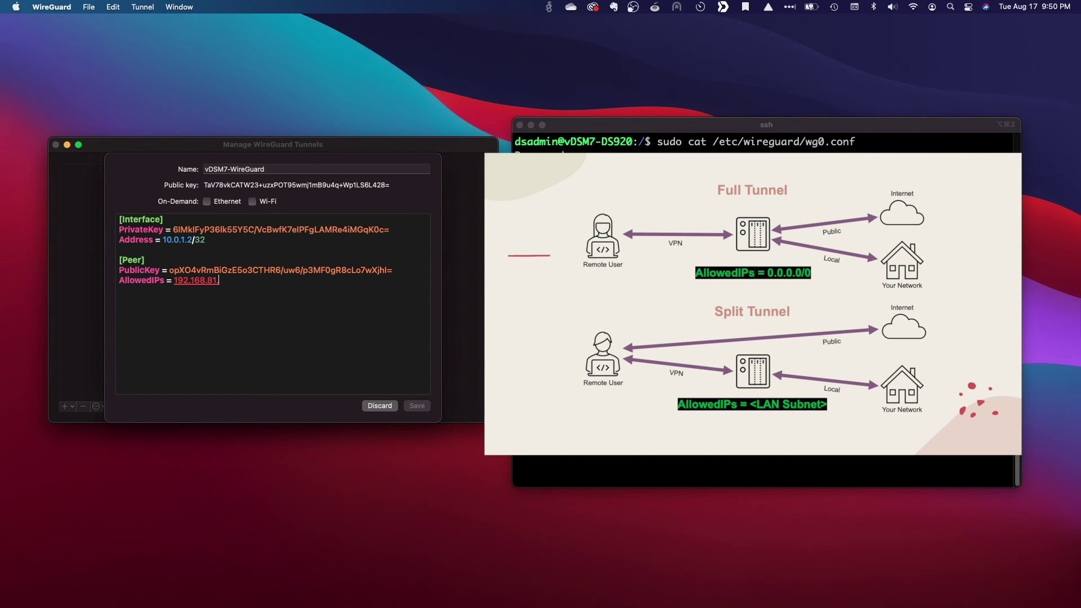
text(0/24)
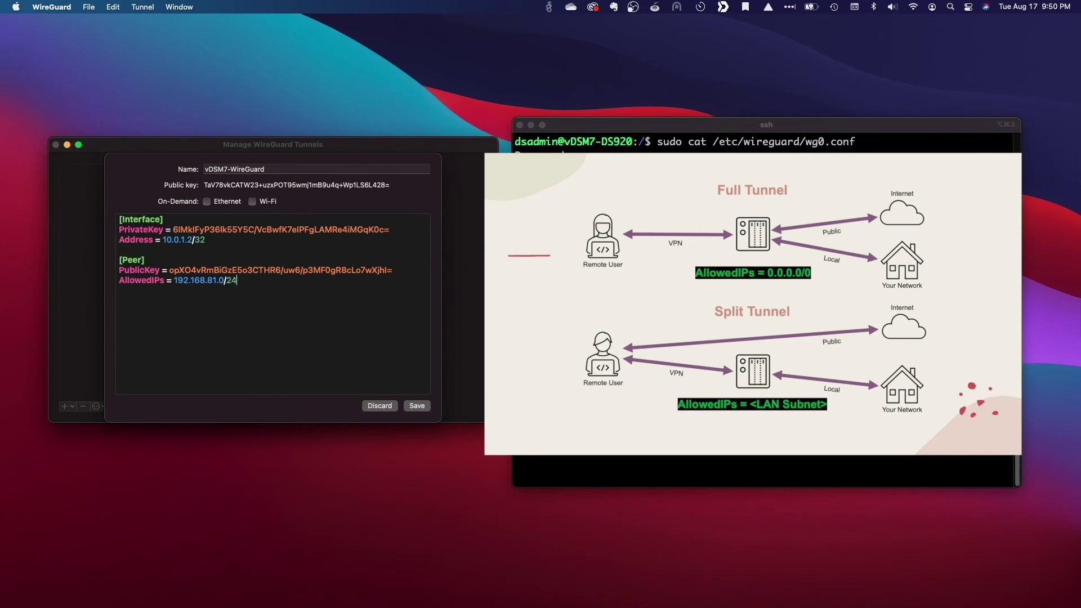
key(Return)
text(Endpoint = )
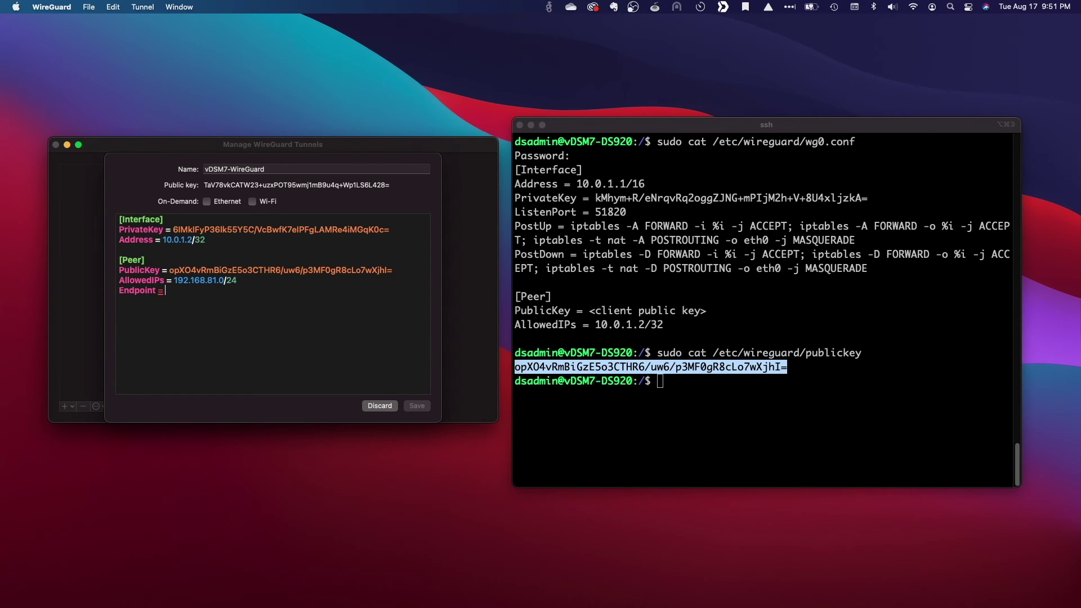
text(datechtips-wg.synology.me:)
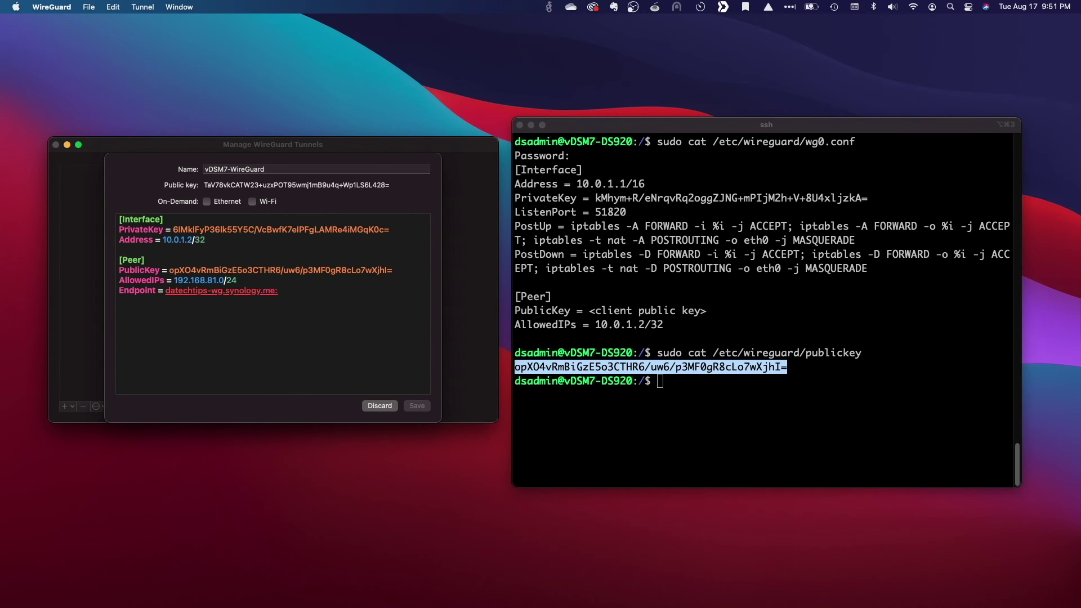
text(51820)
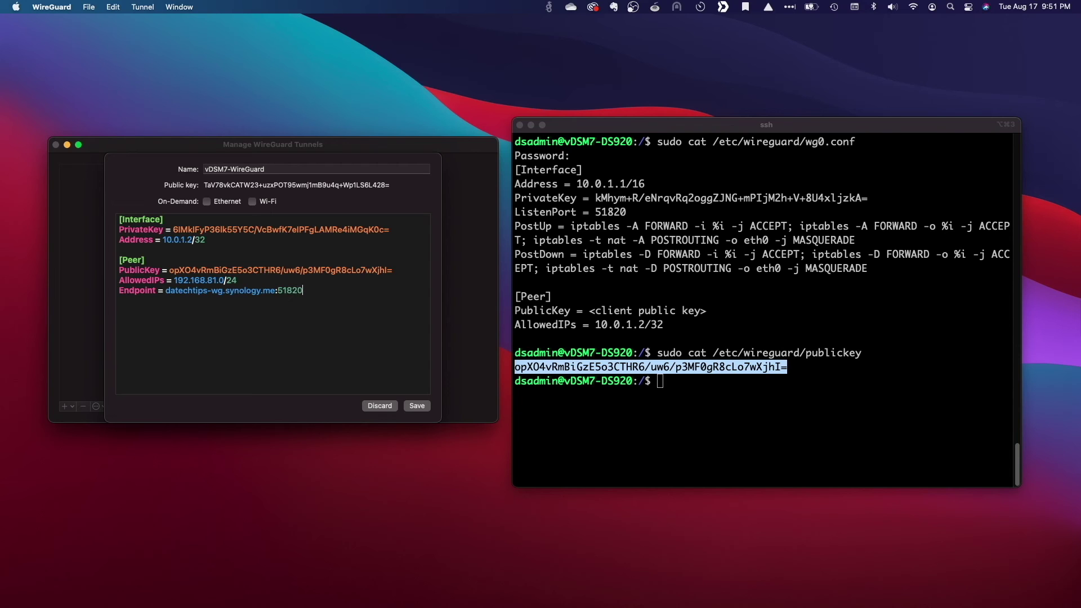
click(417, 407)
Allow the VPN configuration, open the server's wg0.conf in vi, and copy the tunnel's public key.
click(529, 238)
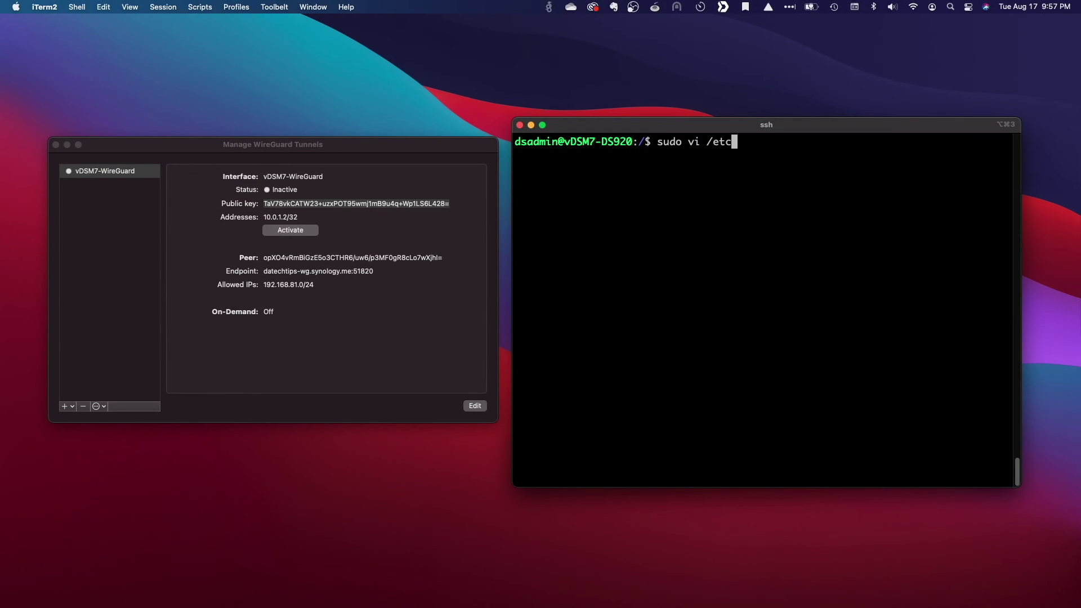
text(/wg0.conf)
key(Return)
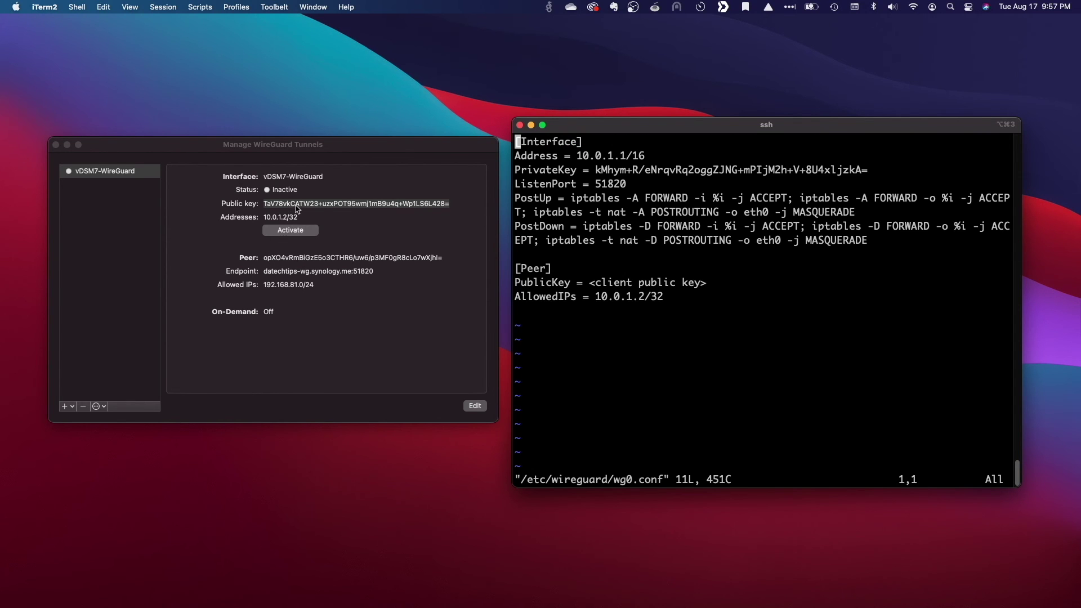
drag(264, 204, 447, 204)
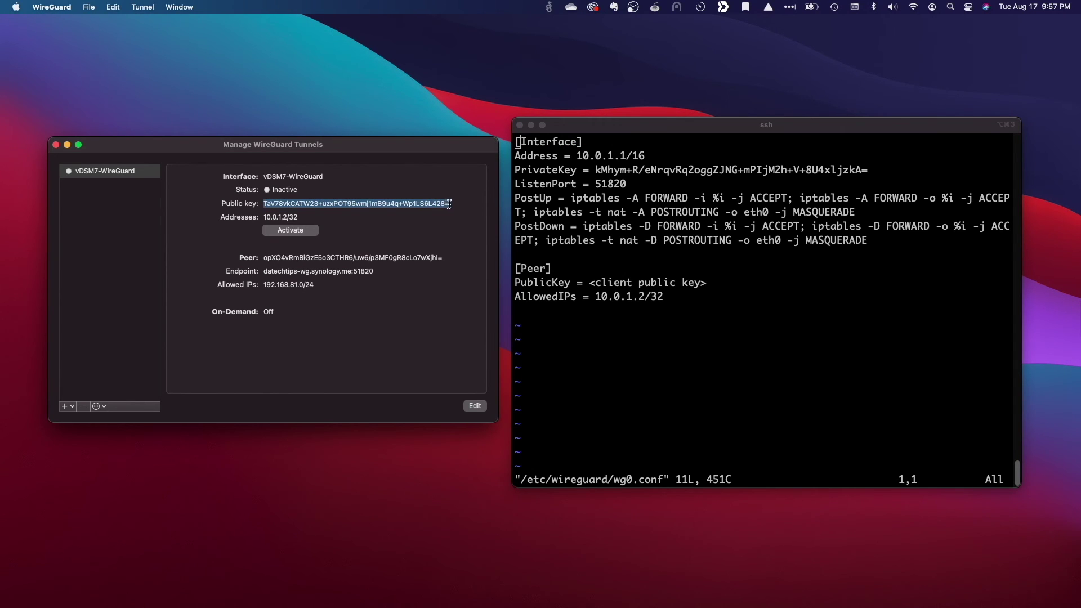
click(714, 285)
Replace the <client public key> placeholder in wg0.conf with the Mac tunnel's public key and save.
key(Down)
key(Down)
key(Down)
key(Down)
key(Down)
key(Down)
key(Down)
key(Down)
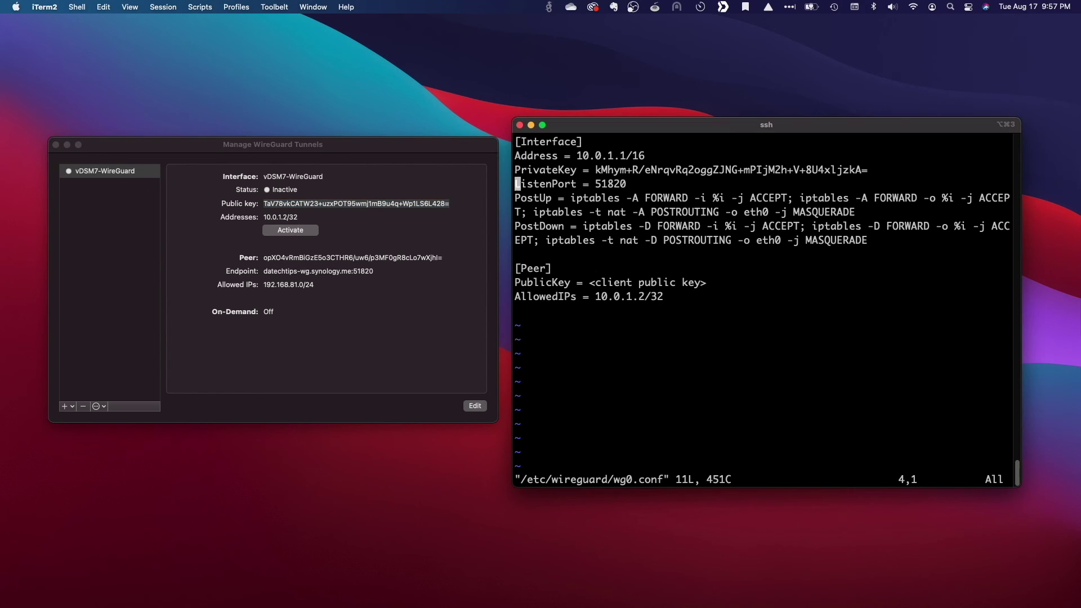
key(Right)
key(Right)
key(Right)
key(Right)
key(Right)
key(Right)
key(Right)
key(Right)
key(Right)
key(Right)
key(Right)
key(Right)
key(d)
key(w)
key(d)
key(w)
key(d)
key(w)
key(d)
key(w)
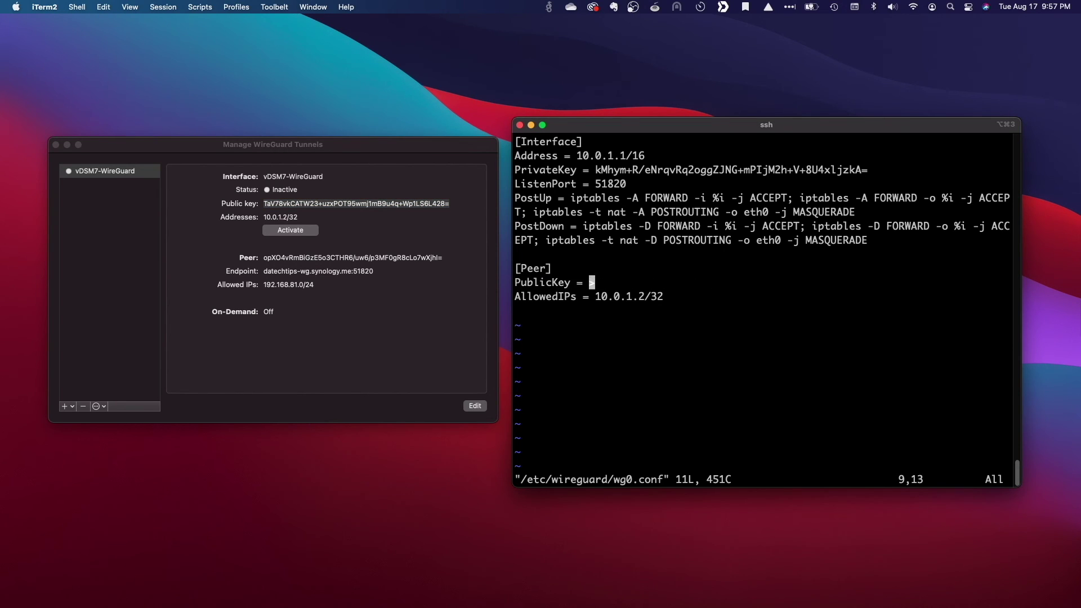
key(d)
key(w)
key(a)
key(super+v)
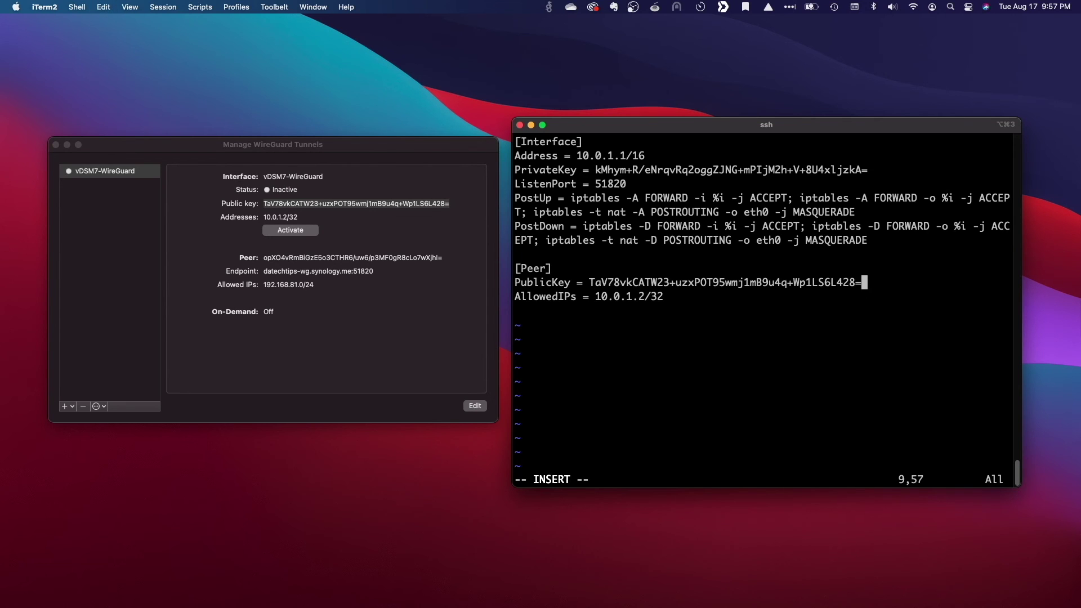
key(Escape)
text(:wq)
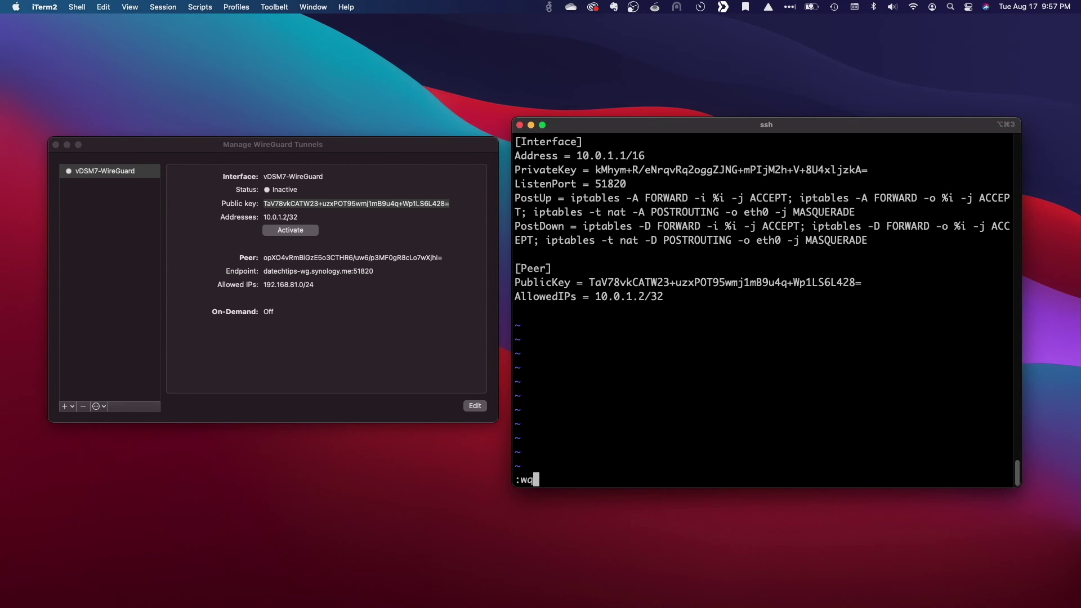
key(Return)
text(sudo )
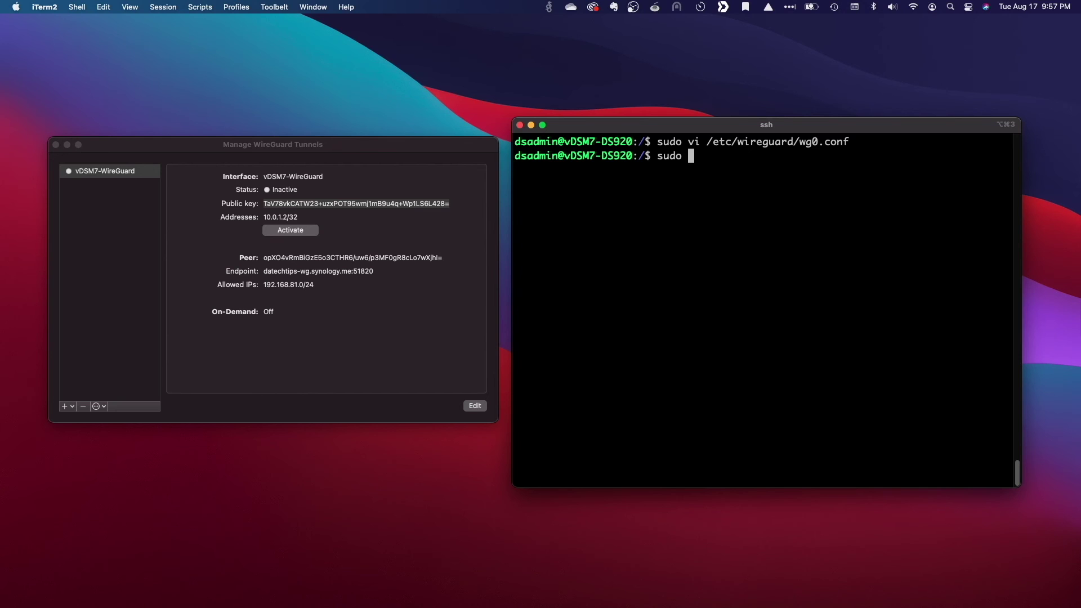
text(wg-quick up wg0)
Bring up wg0 and check its status with sudo wg show wg0.
key(Return)
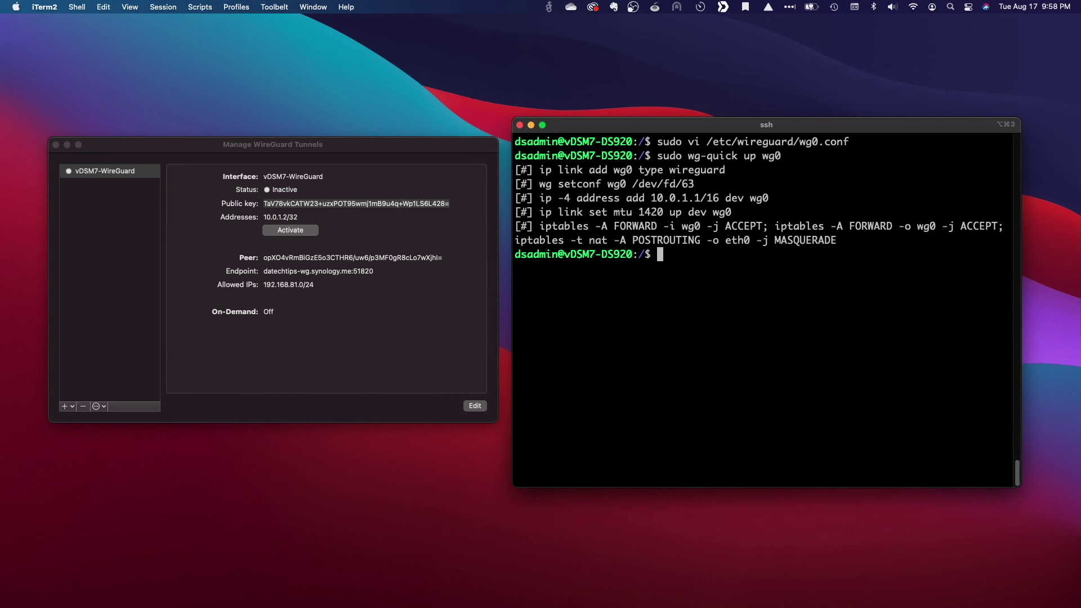
text(sudo wg show wg0)
key(Return)
Enable autostart with sudo wg-autostart enable wg0, then join the phone's hotspot.
text(su)
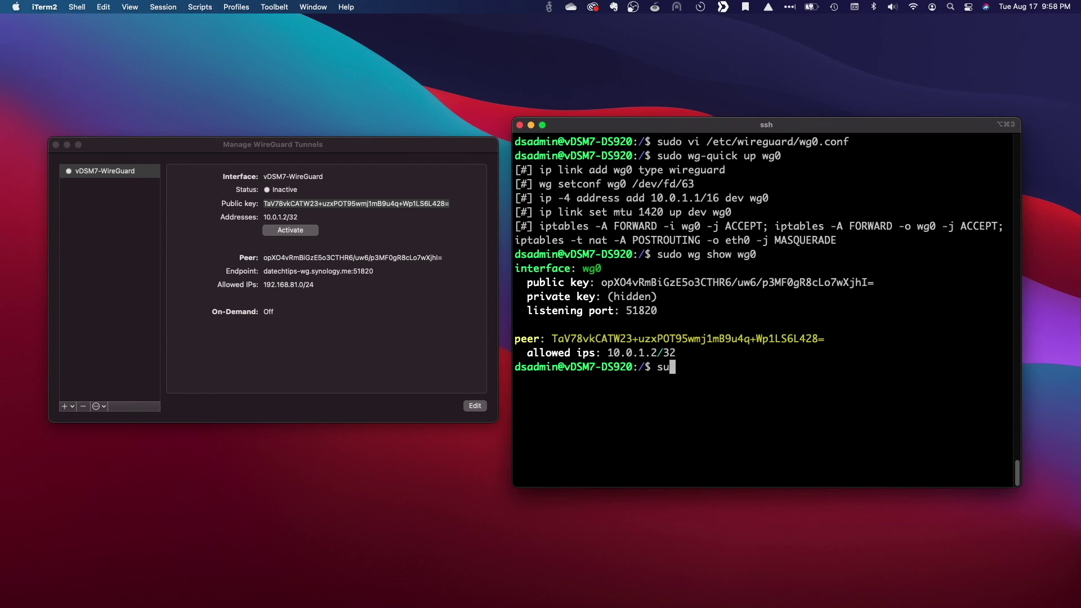
text(do wg-autostart enable)
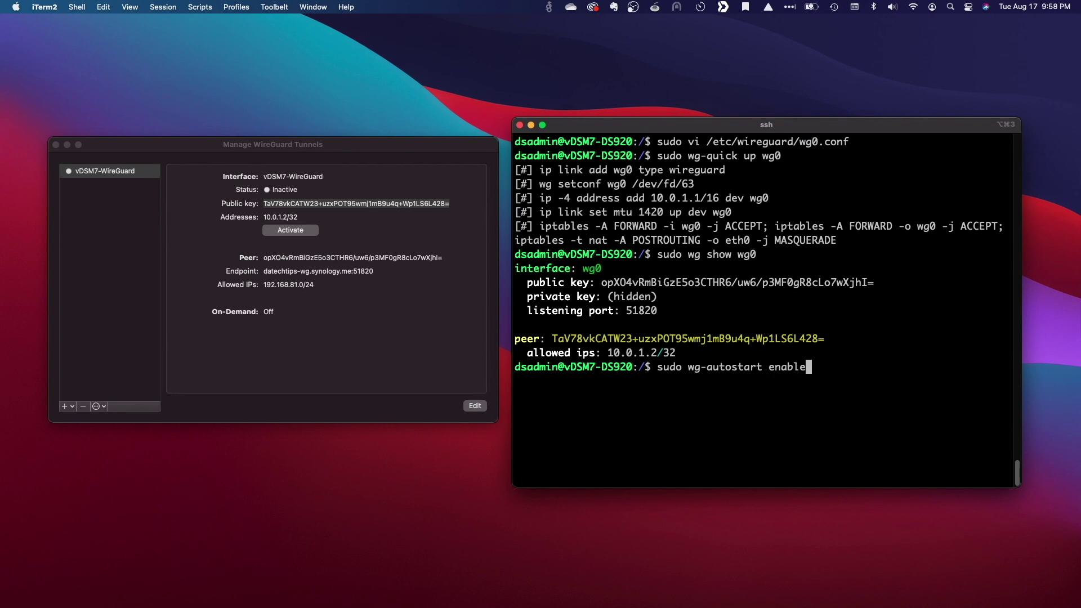
text( wg0)
key(Return)
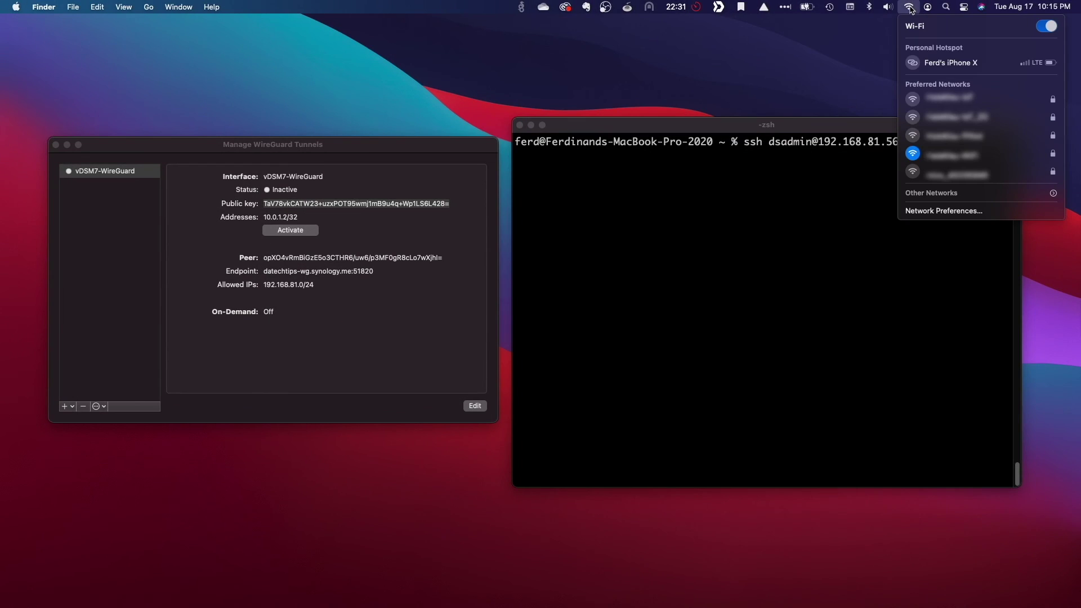
click(928, 64)
Activate the vDSM7-WireGuard tunnel and bring the DSM sign-in page back up in Safari.
click(425, 150)
click(304, 229)
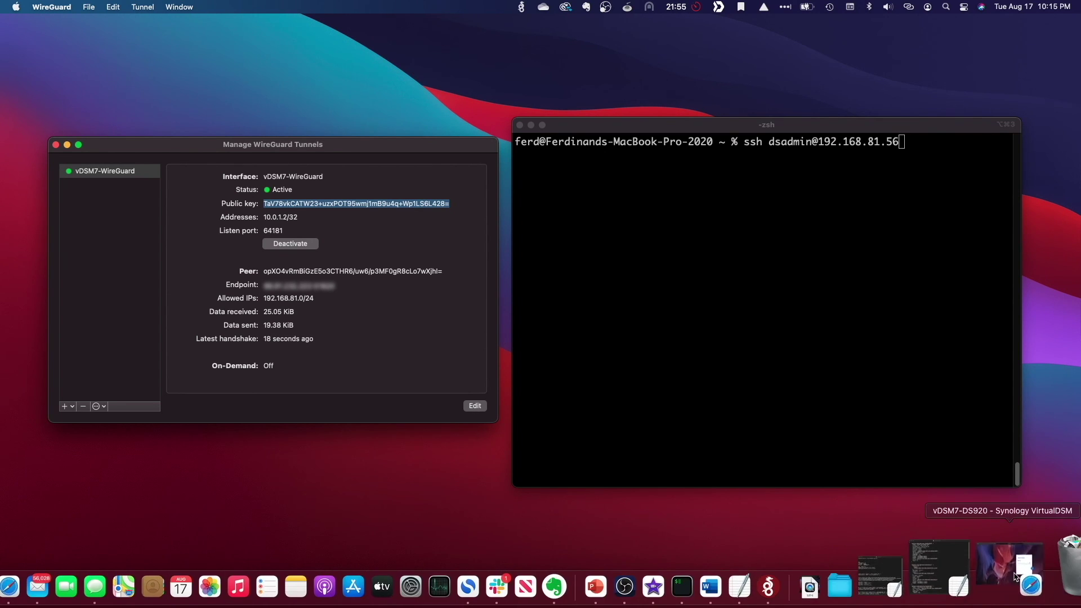
click(989, 568)
Sign in to DSM with the admin account and run sudo wg show wg0 to confirm the handshake.
text(dsadmin)
key(Return)
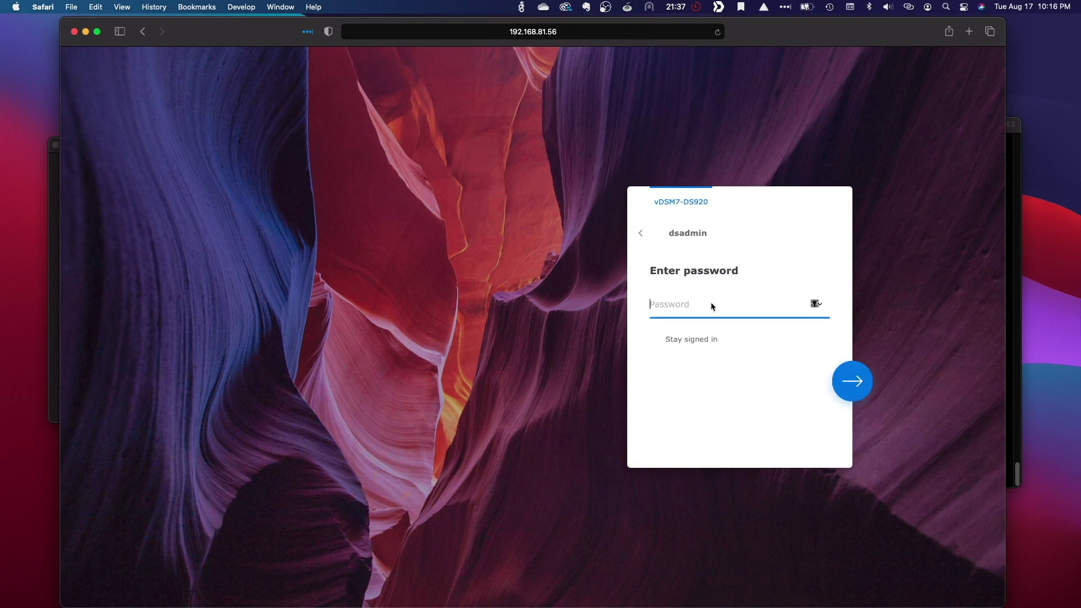
text(••••••••••)
key(Return)
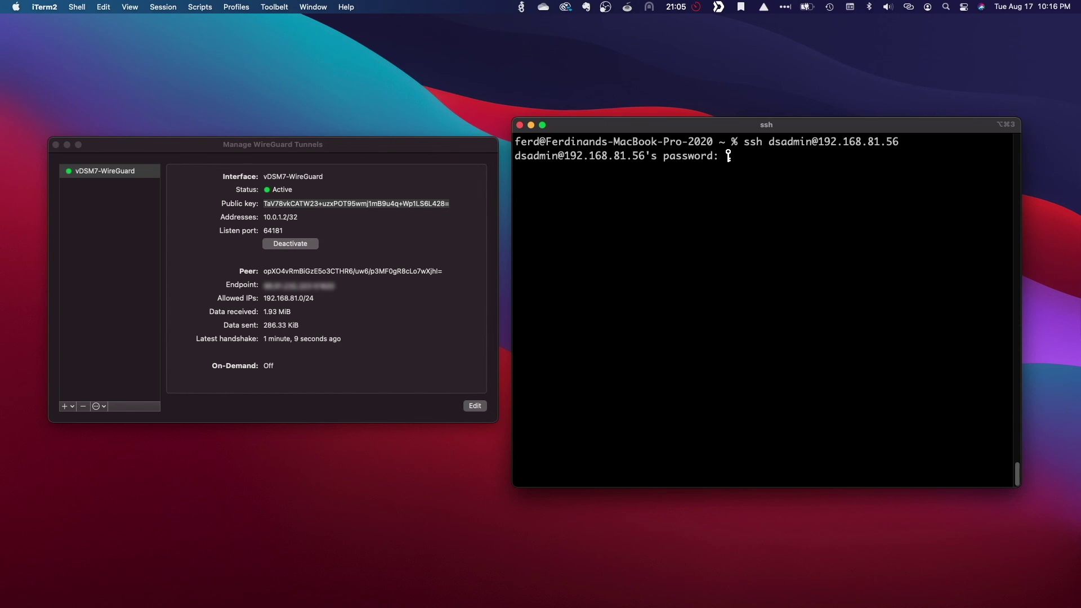
text(sudo )
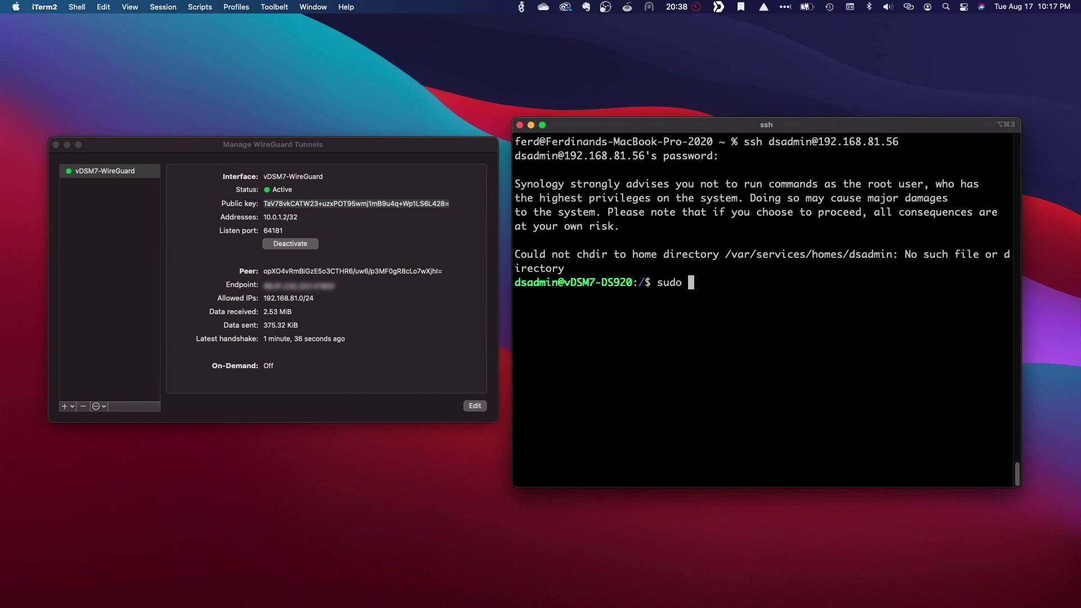
text(wg show wg0)
key(Return)
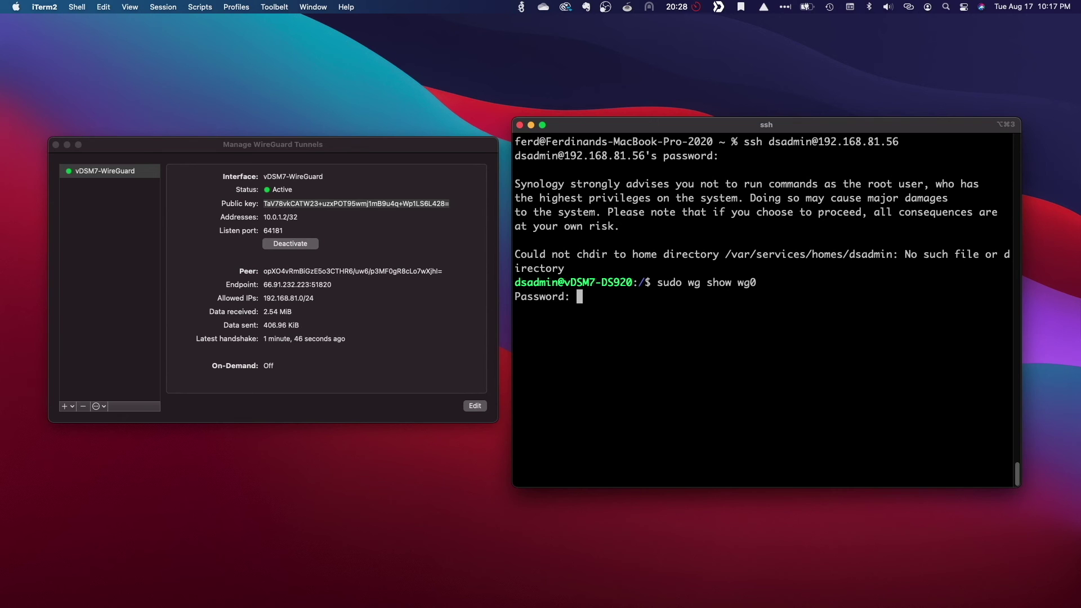
key(Return)
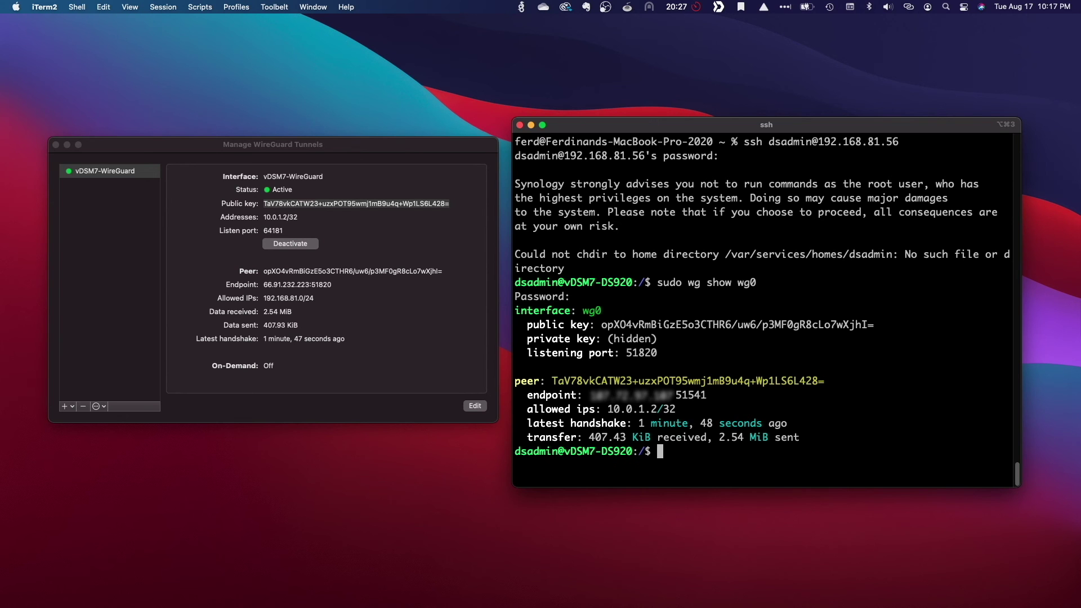